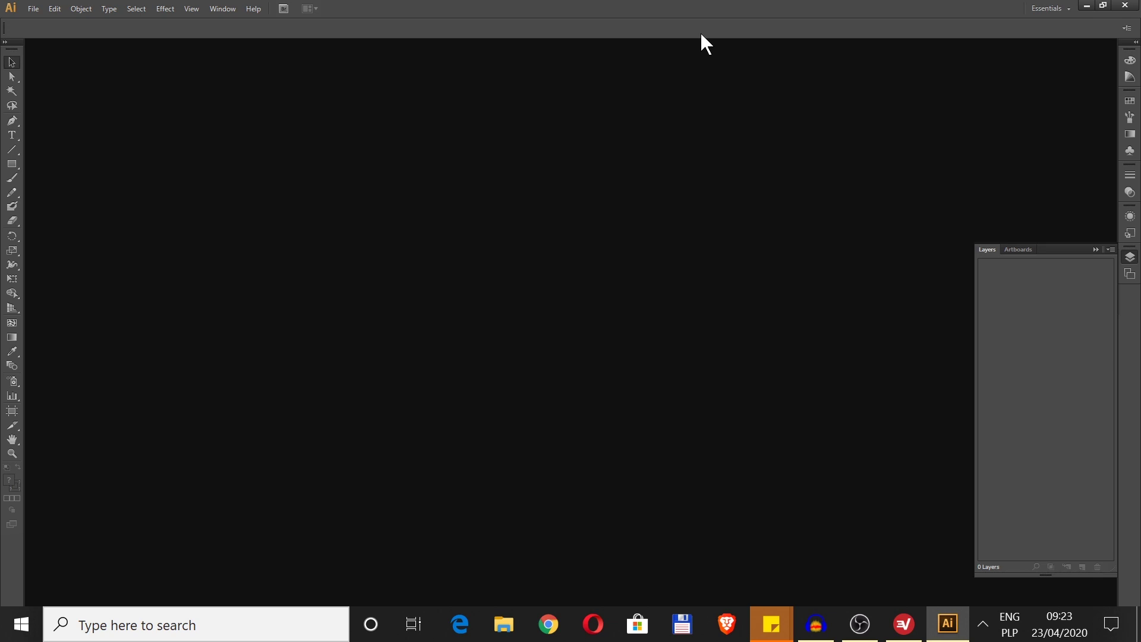
# Create a new document named 'yingyang', keeping width and height at 2000 px
pyautogui.click(35, 11)
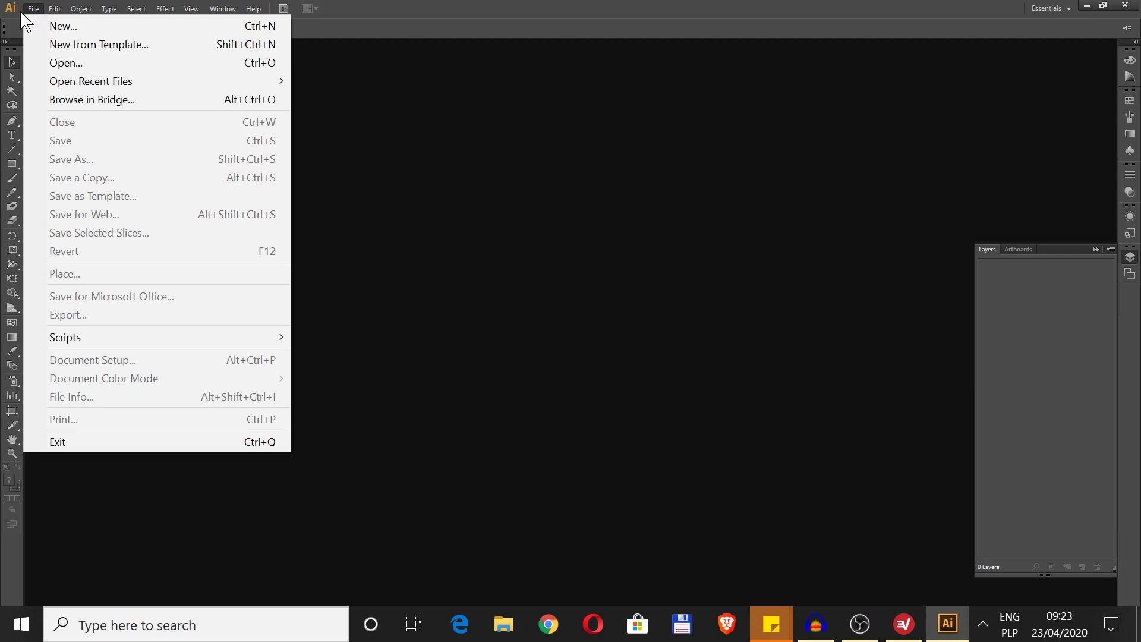
pyautogui.click(111, 26)
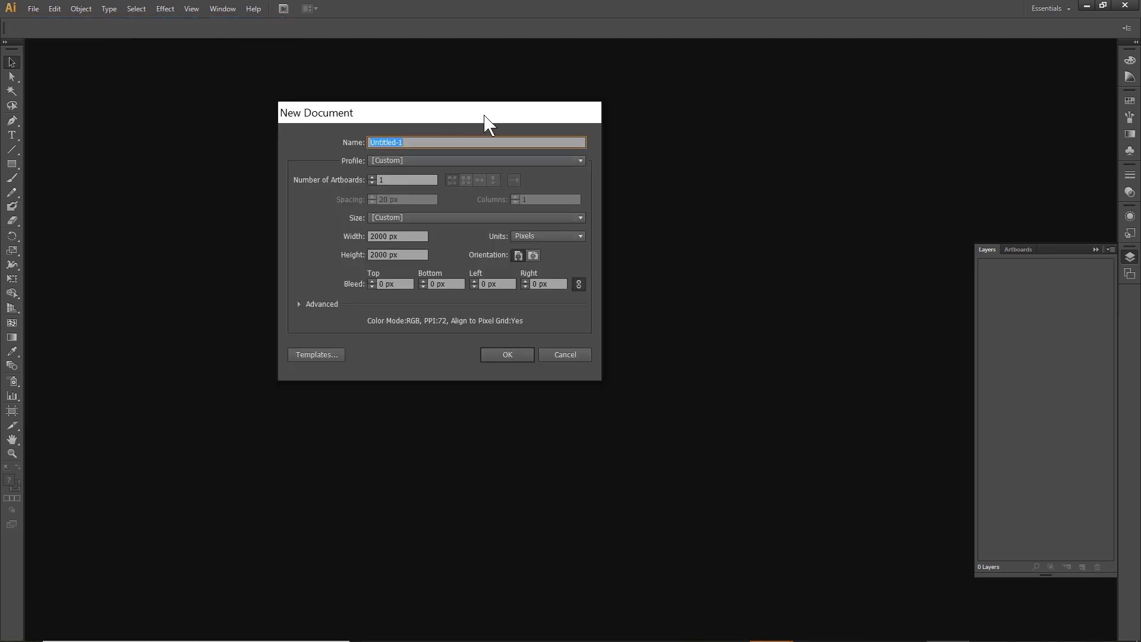
pyautogui.moveTo(485, 114); pyautogui.dragTo(485, 97)
pyautogui.click(410, 218)
pyautogui.click(416, 237)
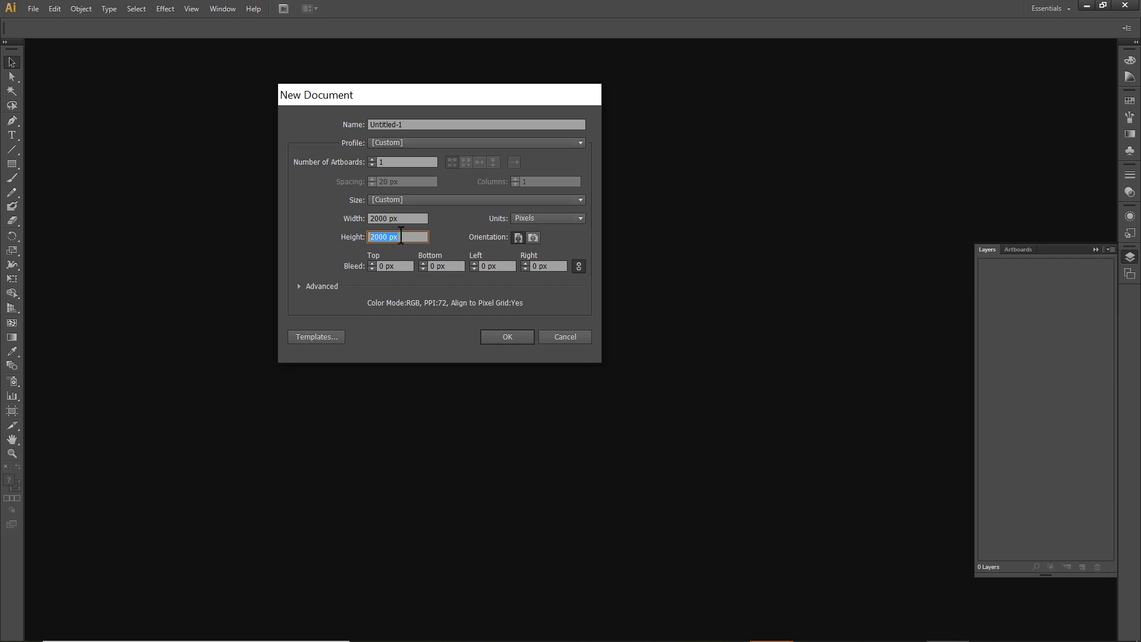
pyautogui.click(411, 124)
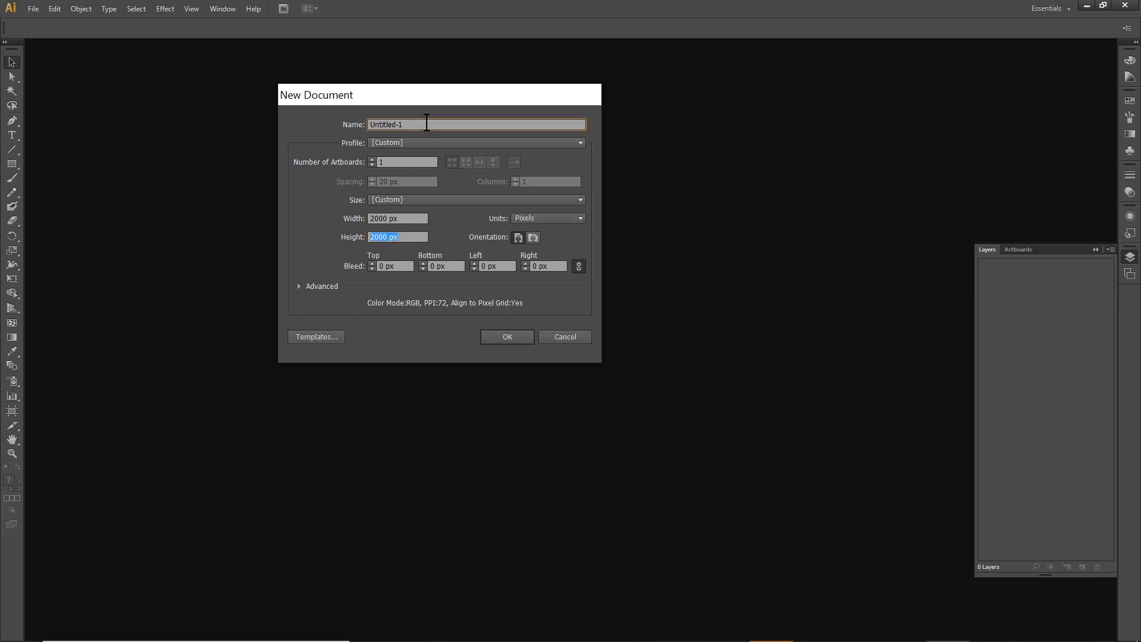
pyautogui.write('yingyang')
pyautogui.click(514, 336)
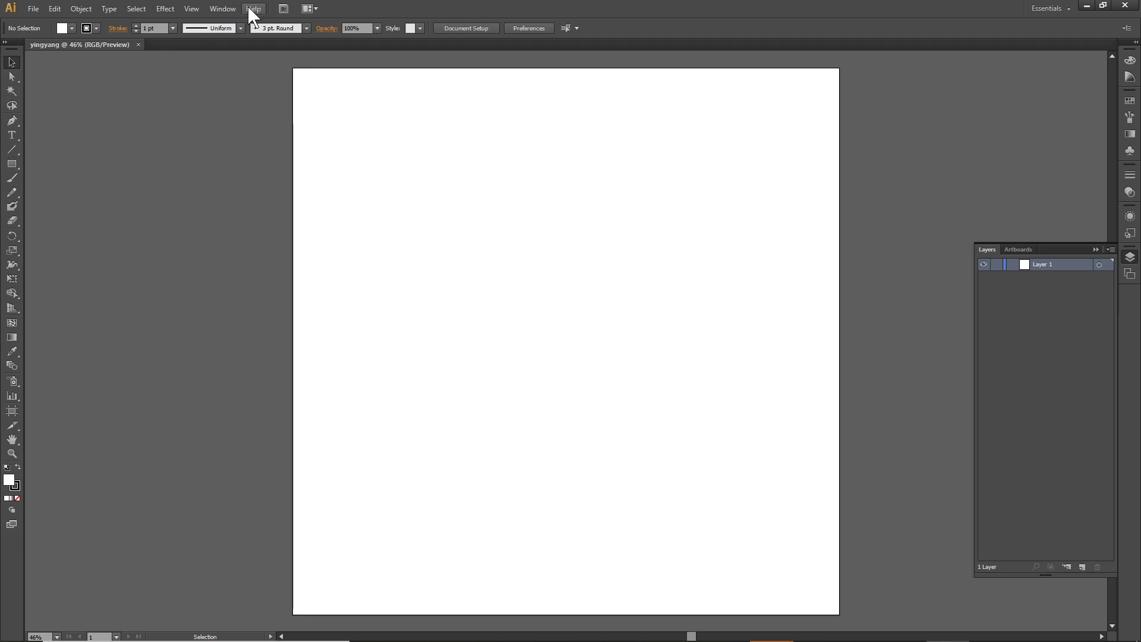
pyautogui.click(220, 7)
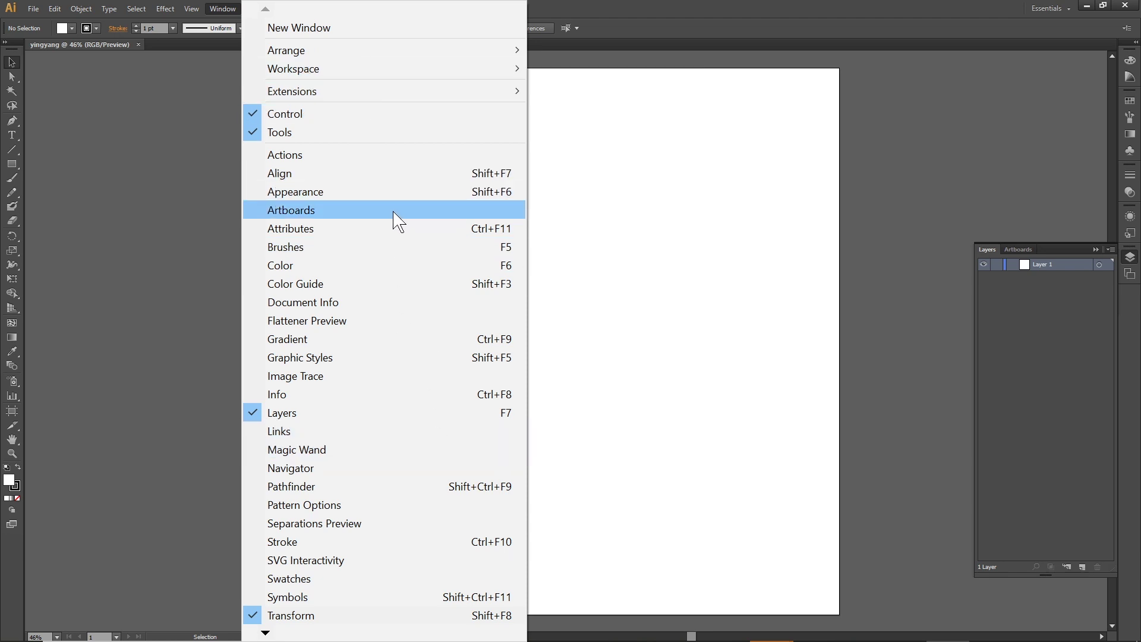
pyautogui.click(198, 231)
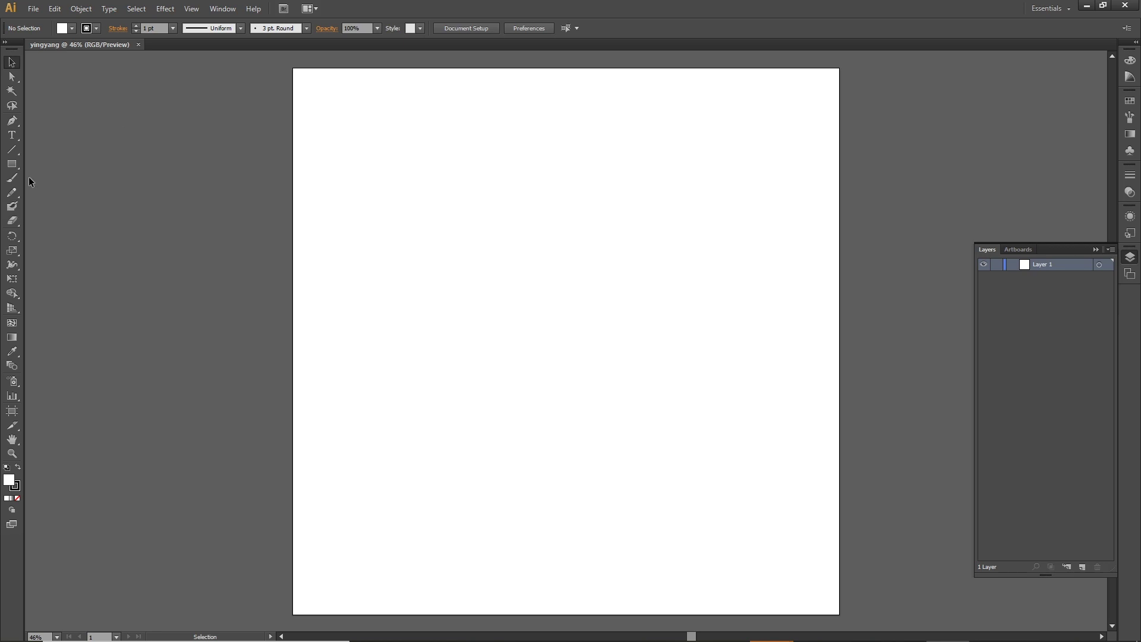
pyautogui.click(15, 162)
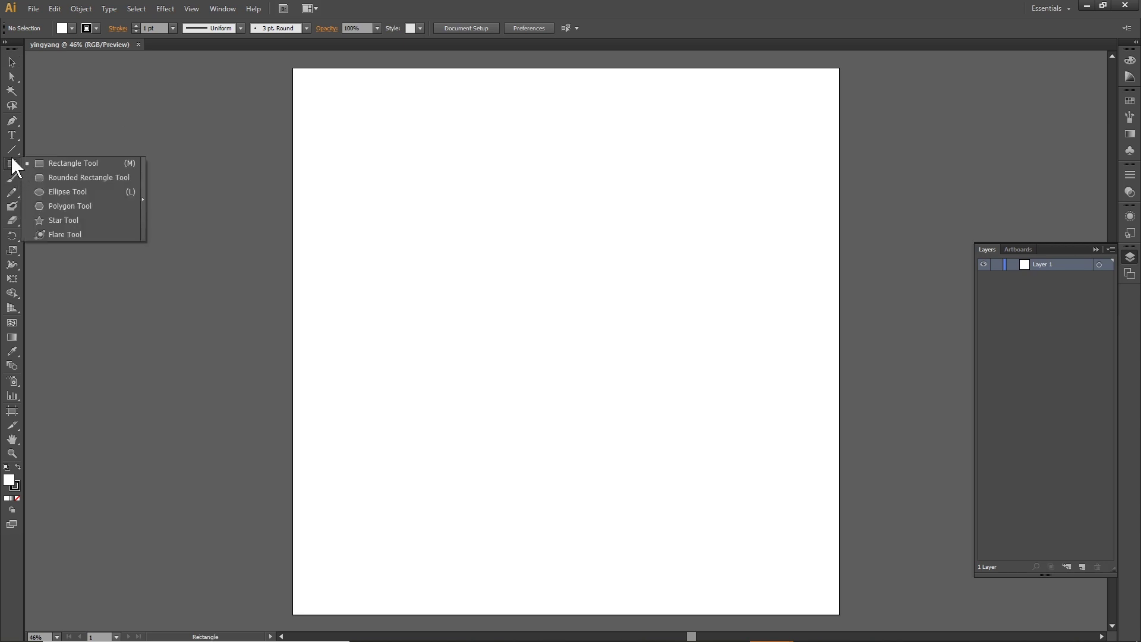
# Choose the Ellipse Tool, set Fill to None, and begin a circle on the artboard
pyautogui.click(17, 165)
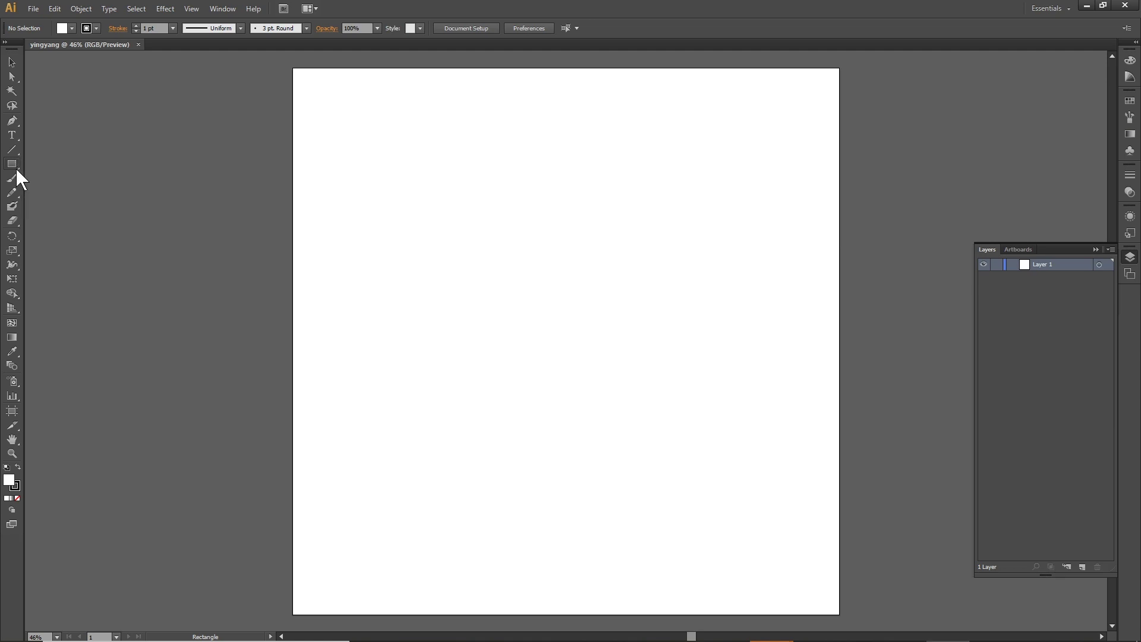
pyautogui.click(16, 161)
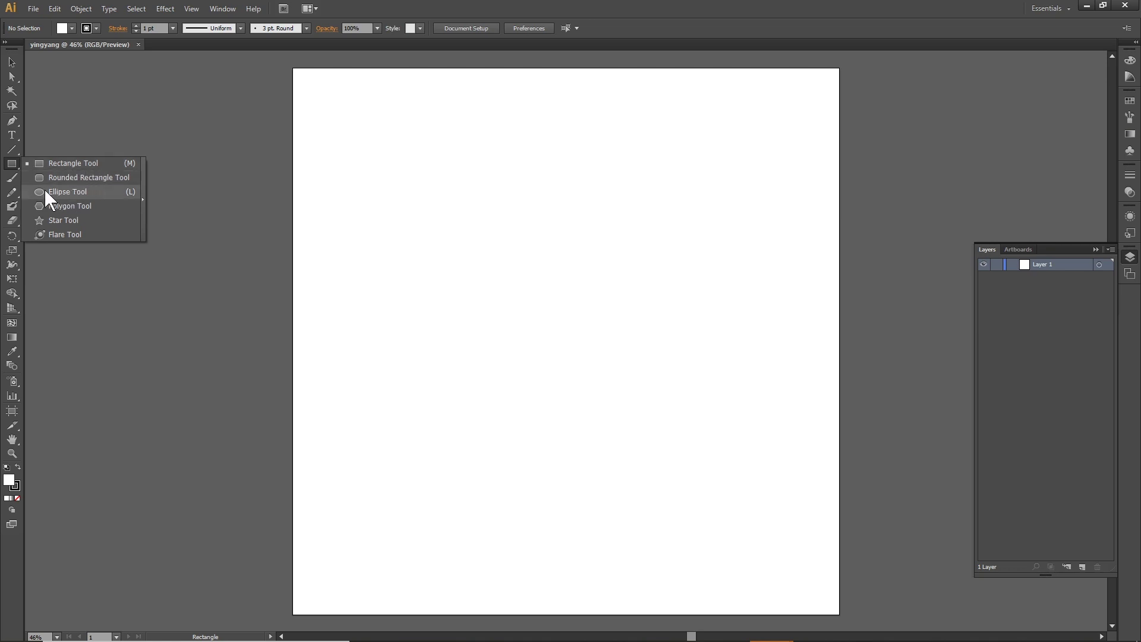
pyautogui.click(81, 192)
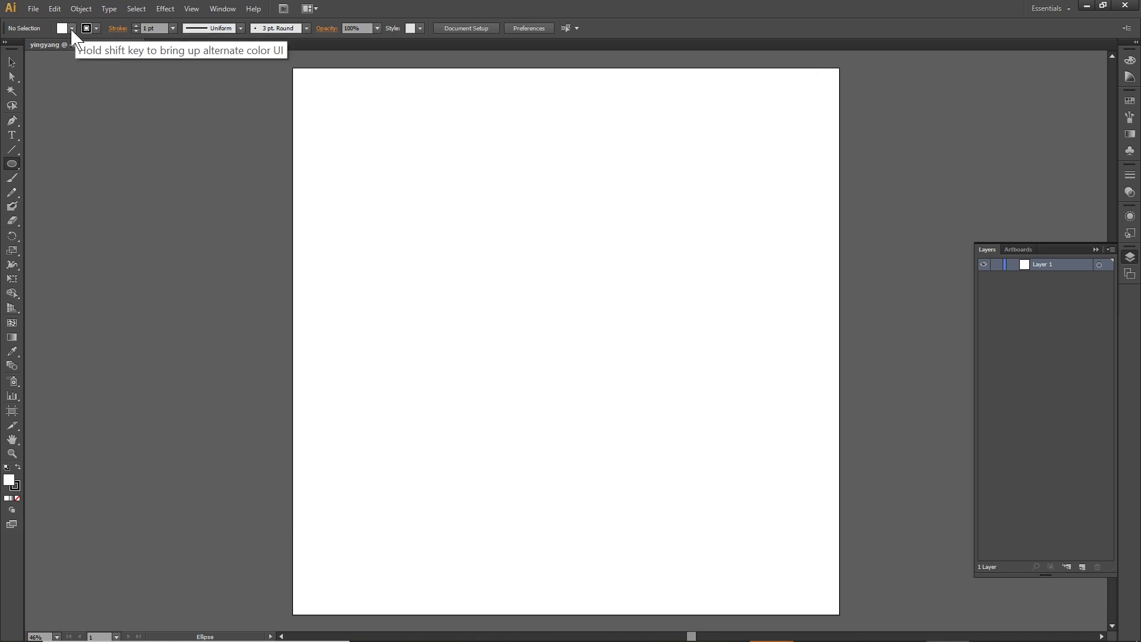
pyautogui.click(72, 28)
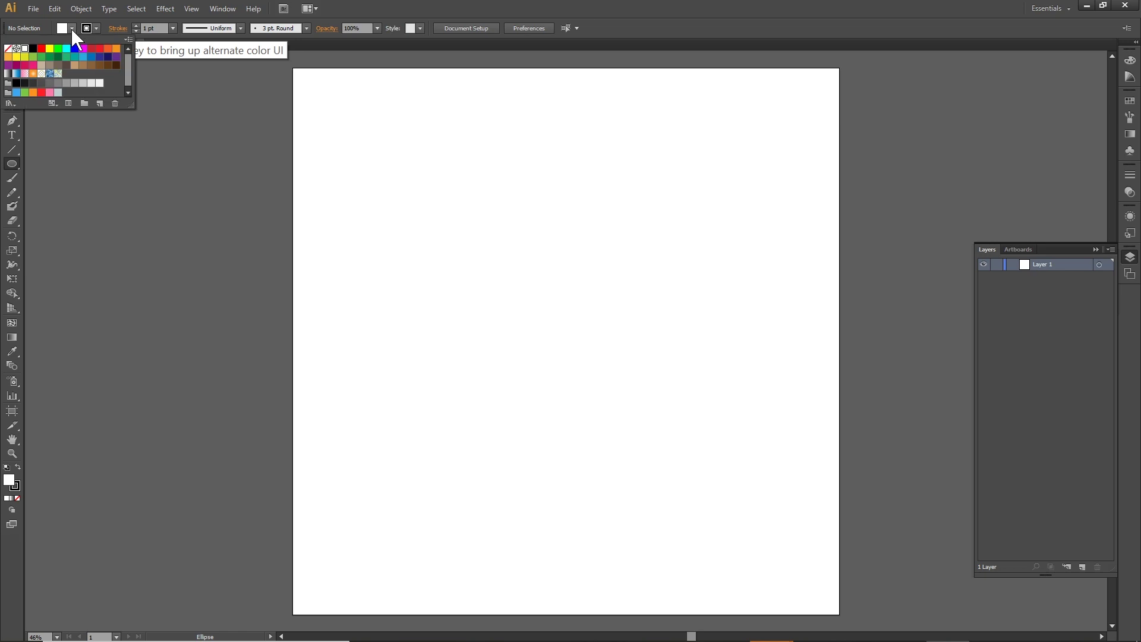
pyautogui.click(8, 49)
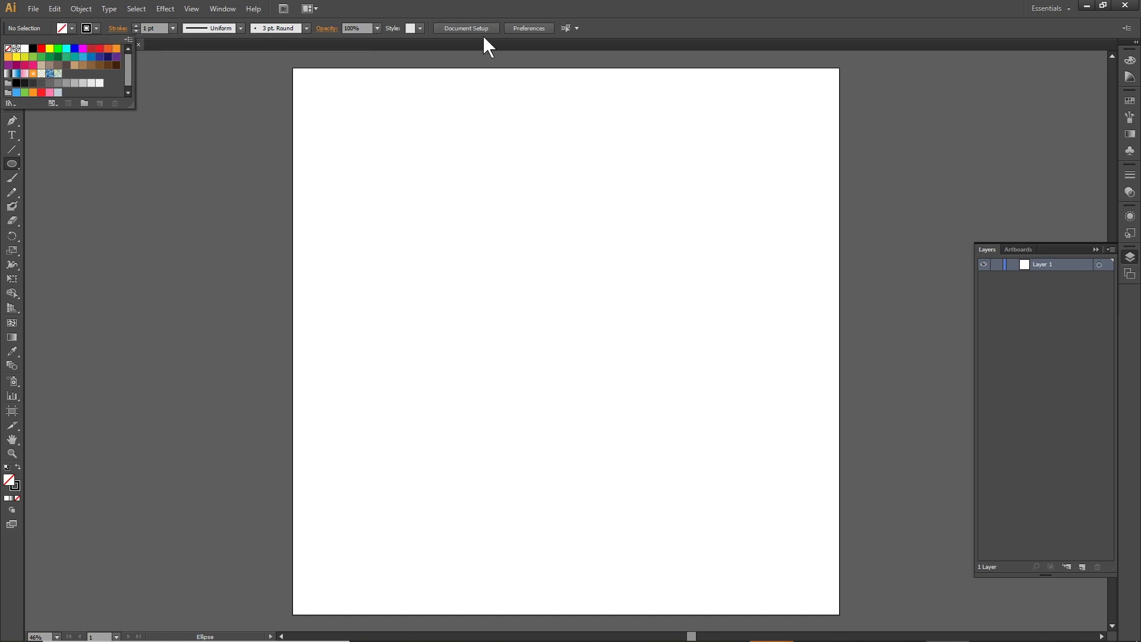
pyautogui.click(657, 41)
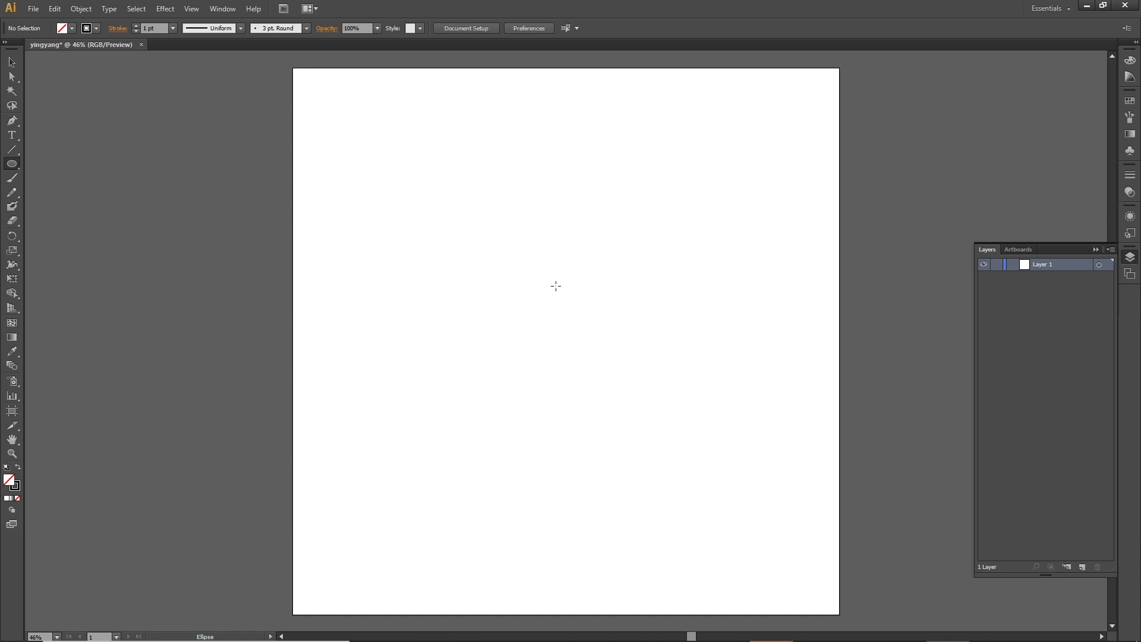
pyautogui.moveTo(539, 283); pyautogui.dragTo(627, 355)
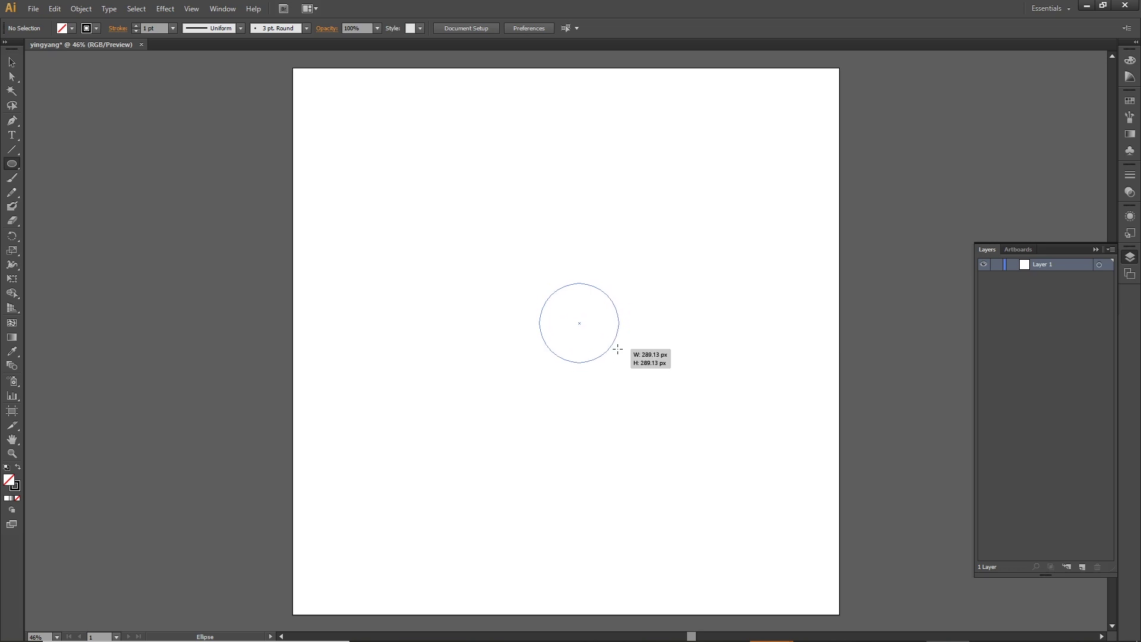
# Enlarge the unfilled circle to about 1035 px and centre it on the artboard
pyautogui.moveTo(627, 355)
pyautogui.mouseDown()
pyautogui.moveTo(570, 320)
pyautogui.moveTo(772, 517)
pyautogui.moveTo(748, 456)
pyautogui.moveTo(729, 328)
pyautogui.moveTo(741, 481)
pyautogui.moveTo(729, 443)
pyautogui.moveTo(693, 219)
pyautogui.moveTo(670, 160)
pyautogui.moveTo(713, 535)
pyautogui.moveTo(436, 311)
pyautogui.moveTo(459, 543)
pyautogui.moveTo(804, 279)
pyautogui.moveTo(449, 221)
pyautogui.moveTo(454, 420)
pyautogui.moveTo(665, 191)
pyautogui.moveTo(420, 158)
pyautogui.moveTo(394, 132)
pyautogui.moveTo(480, 240)
pyautogui.moveTo(522, 181)
pyautogui.moveTo(364, 212)
pyautogui.moveTo(351, 178)
pyautogui.moveTo(538, 374)
pyautogui.moveTo(803, 566)
pyautogui.mouseUp()
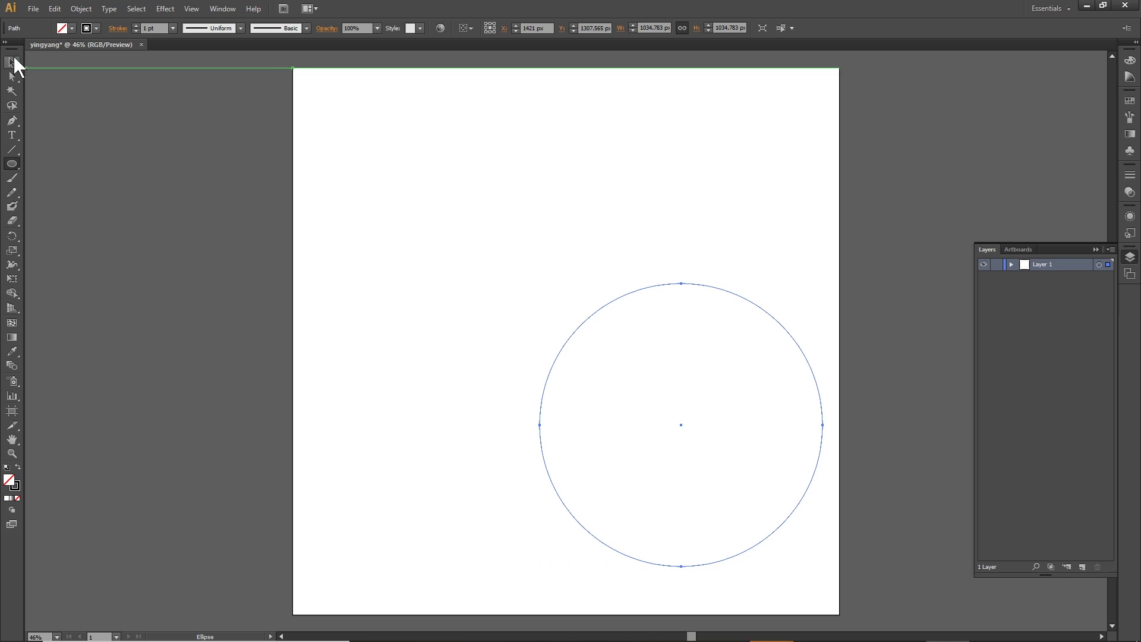
pyautogui.click(13, 66)
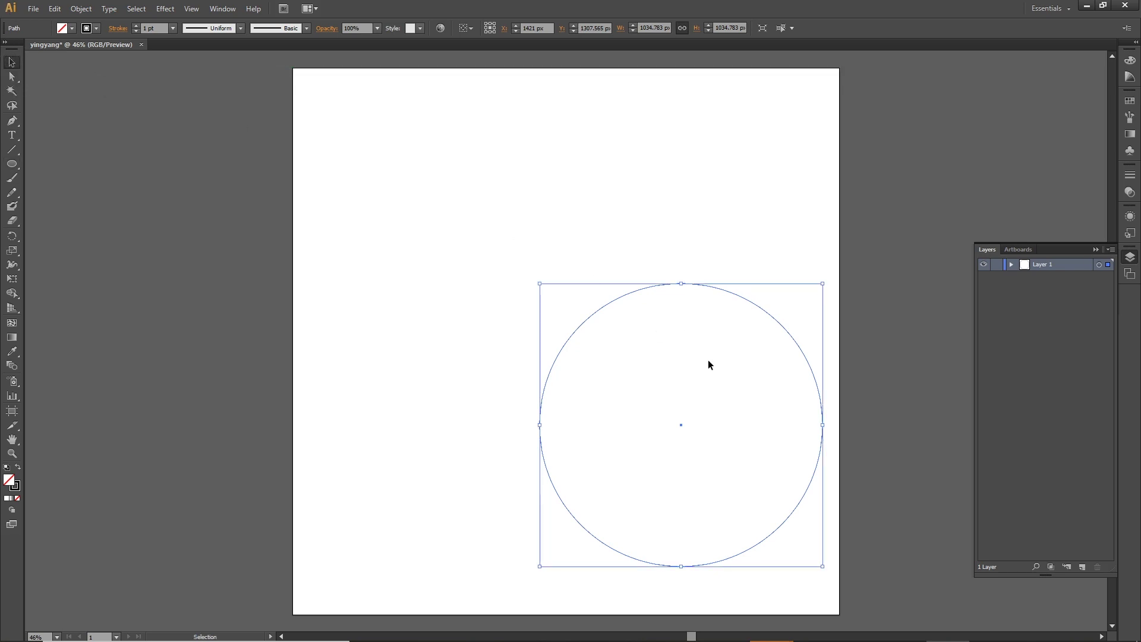
pyautogui.moveTo(635, 290); pyautogui.dragTo(565, 233)
pyautogui.moveTo(623, 295); pyautogui.dragTo(518, 186)
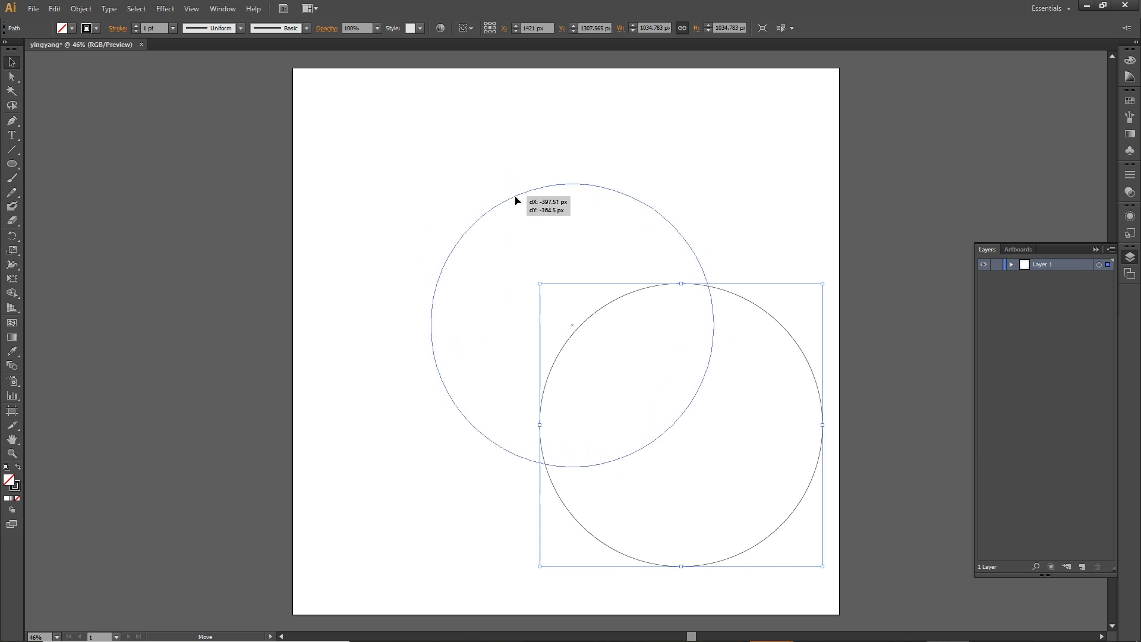
pyautogui.moveTo(518, 187); pyautogui.dragTo(506, 189)
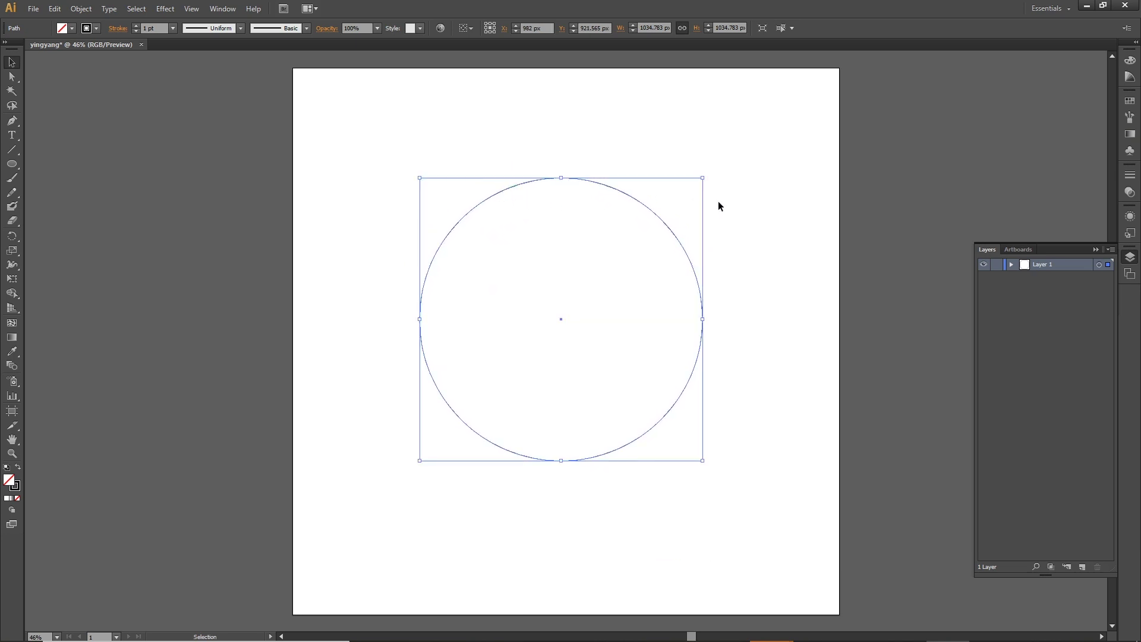
pyautogui.click(740, 179)
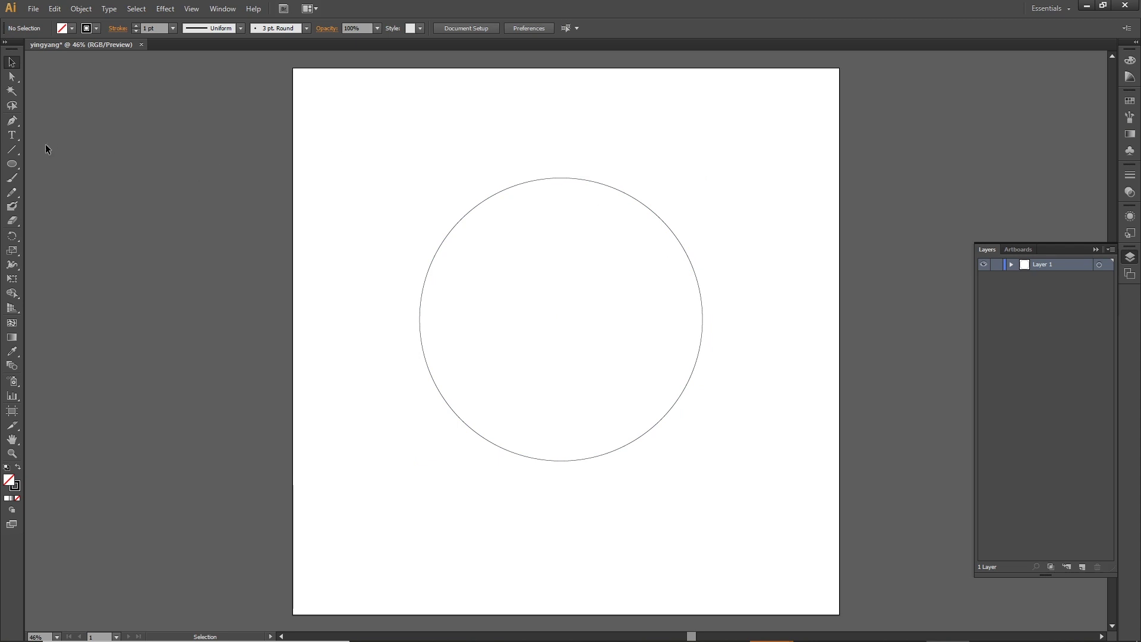
# Draw a white-filled circle about 517 px across, from the big circle's centre to its left edge
pyautogui.click(11, 162)
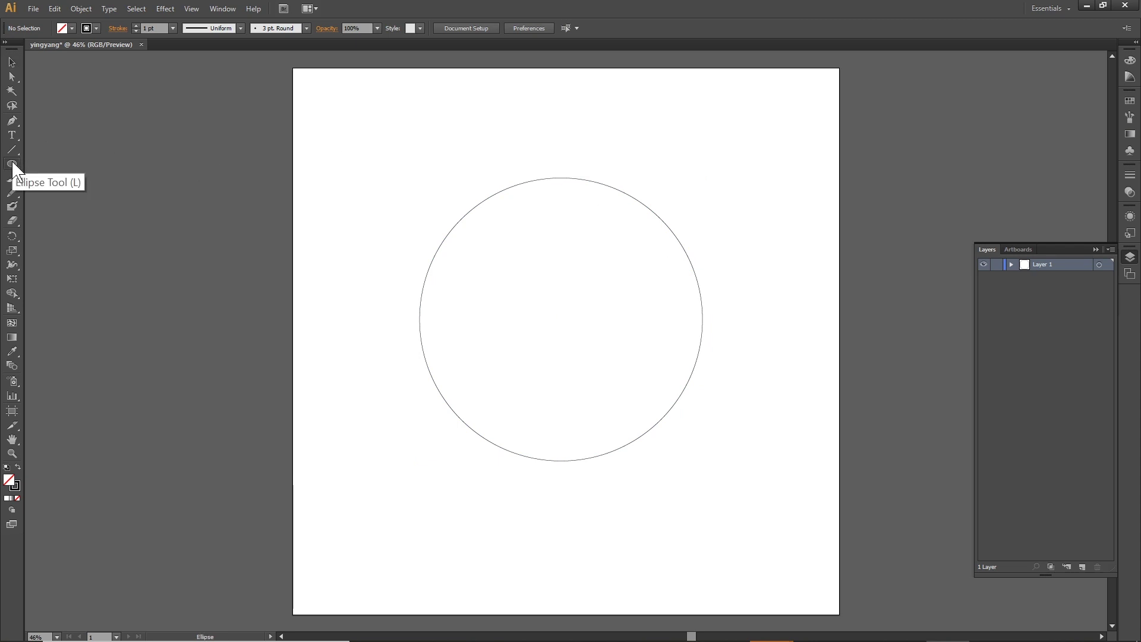
pyautogui.click(72, 28)
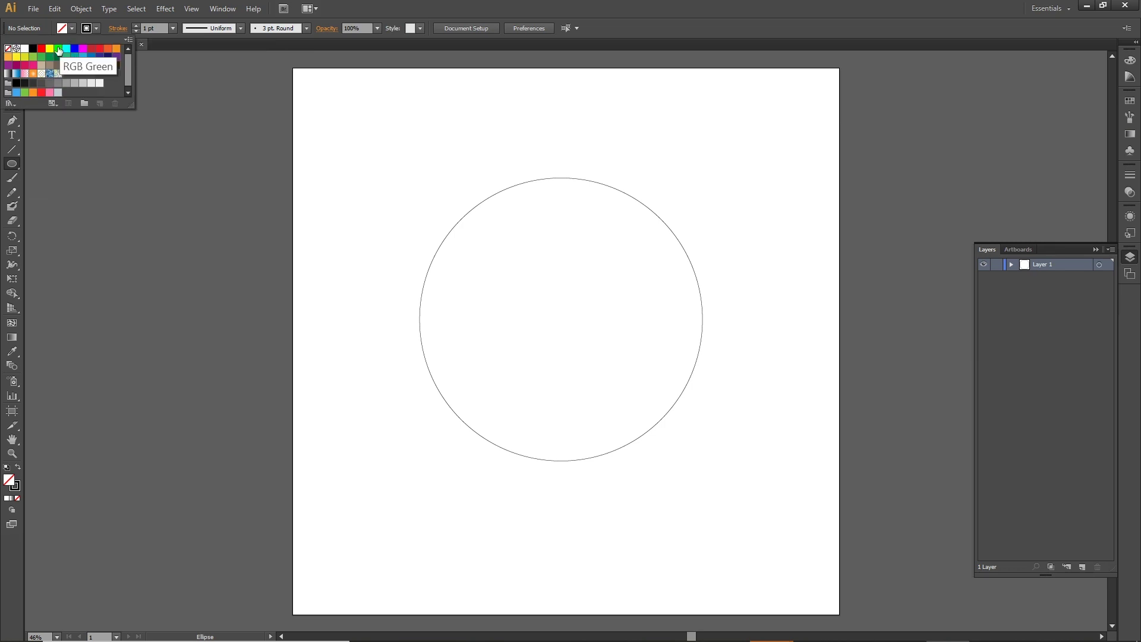
pyautogui.click(24, 49)
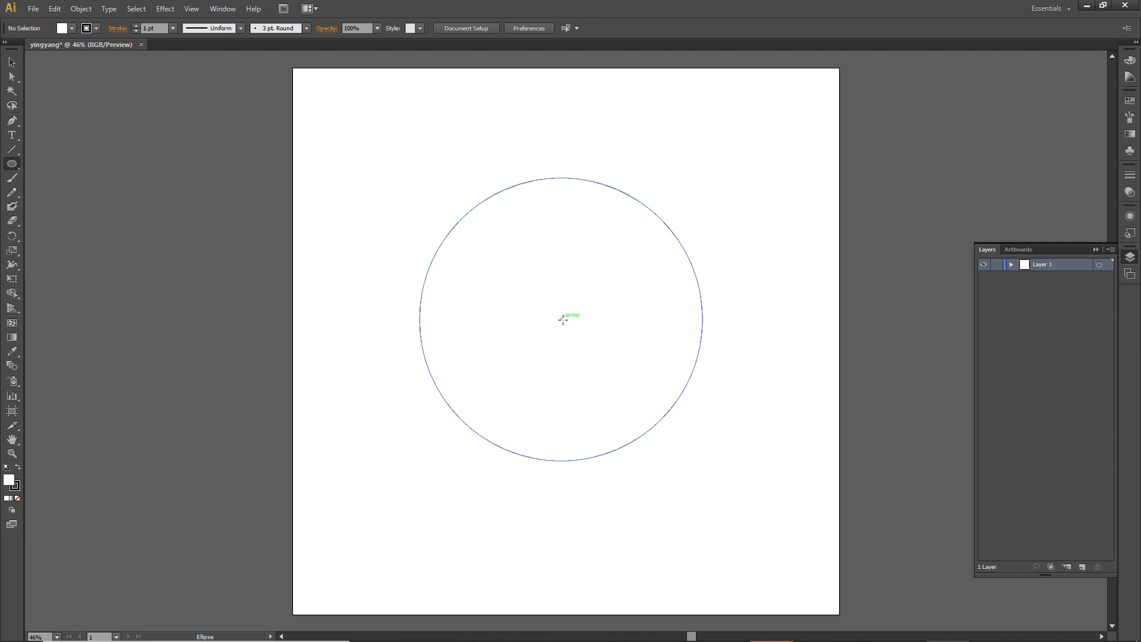
pyautogui.moveTo(562, 319)
pyautogui.mouseDown()
pyautogui.moveTo(494, 372)
pyautogui.moveTo(420, 355)
pyautogui.mouseUp()
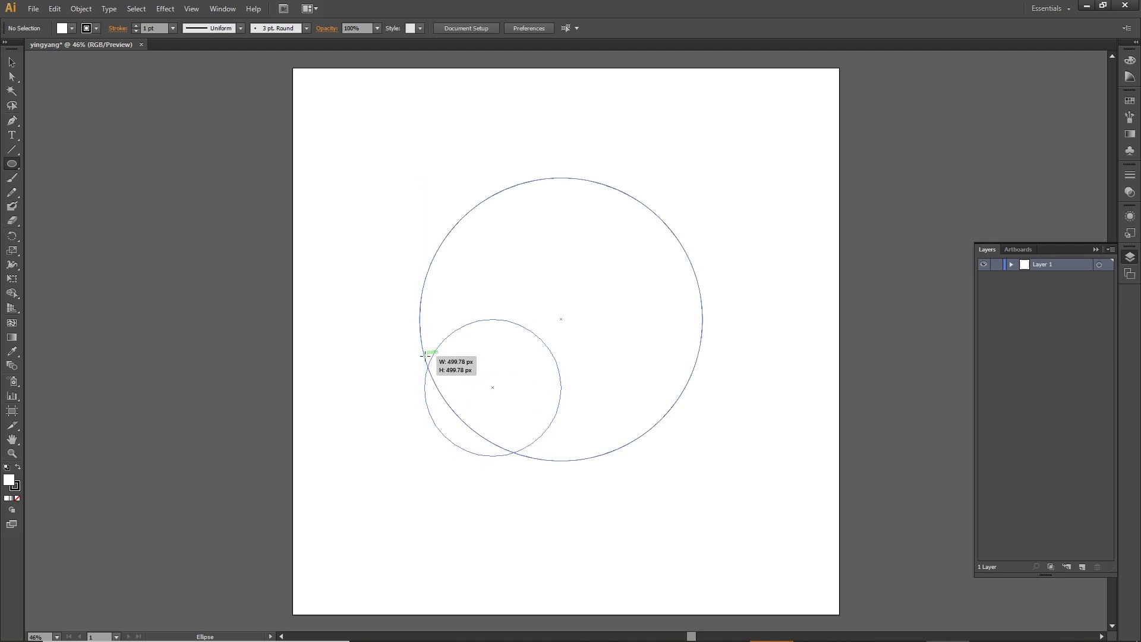
pyautogui.moveTo(419, 354); pyautogui.dragTo(420, 355)
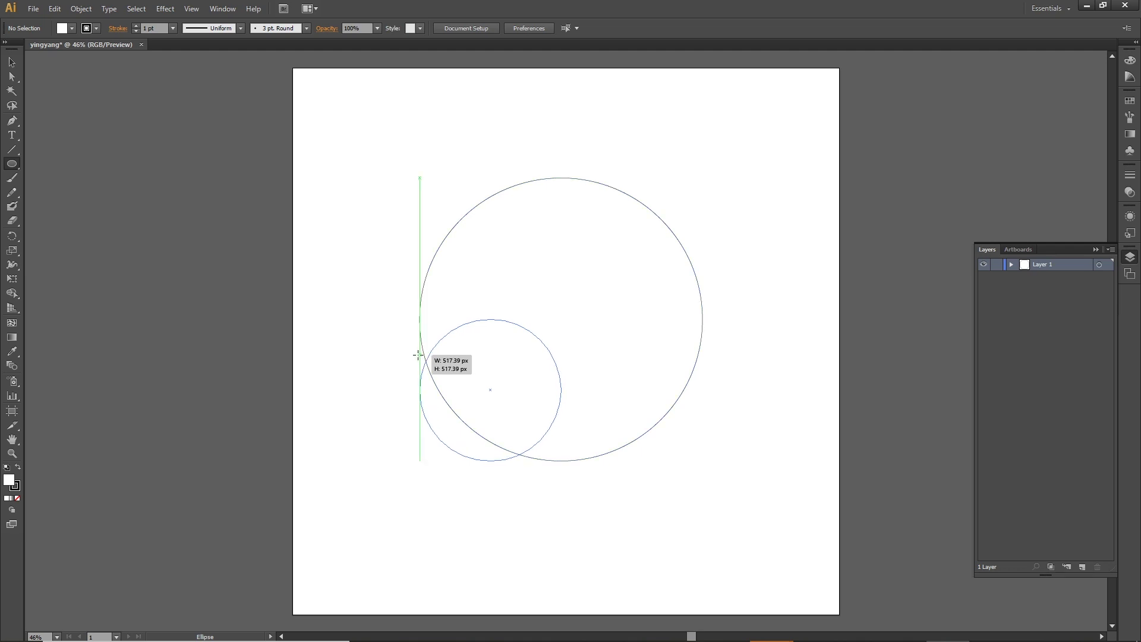
pyautogui.moveTo(418, 355); pyautogui.dragTo(418, 355)
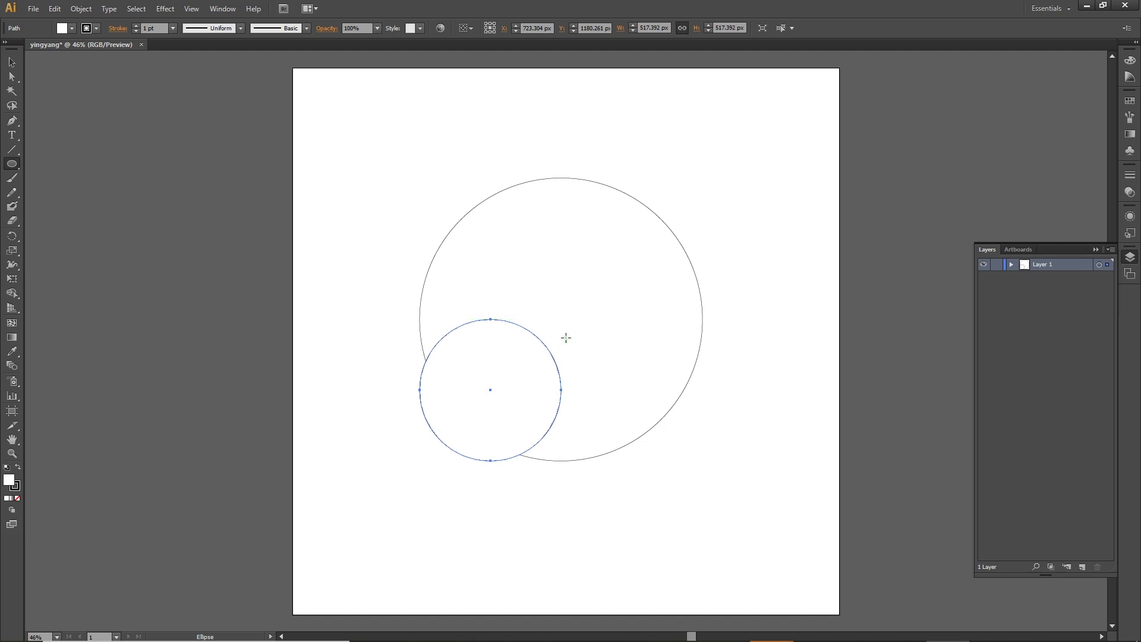
# Draw a matching 517 px circle to the right, snapped to the big circle's right edge
pyautogui.moveTo(563, 319); pyautogui.dragTo(704, 374)
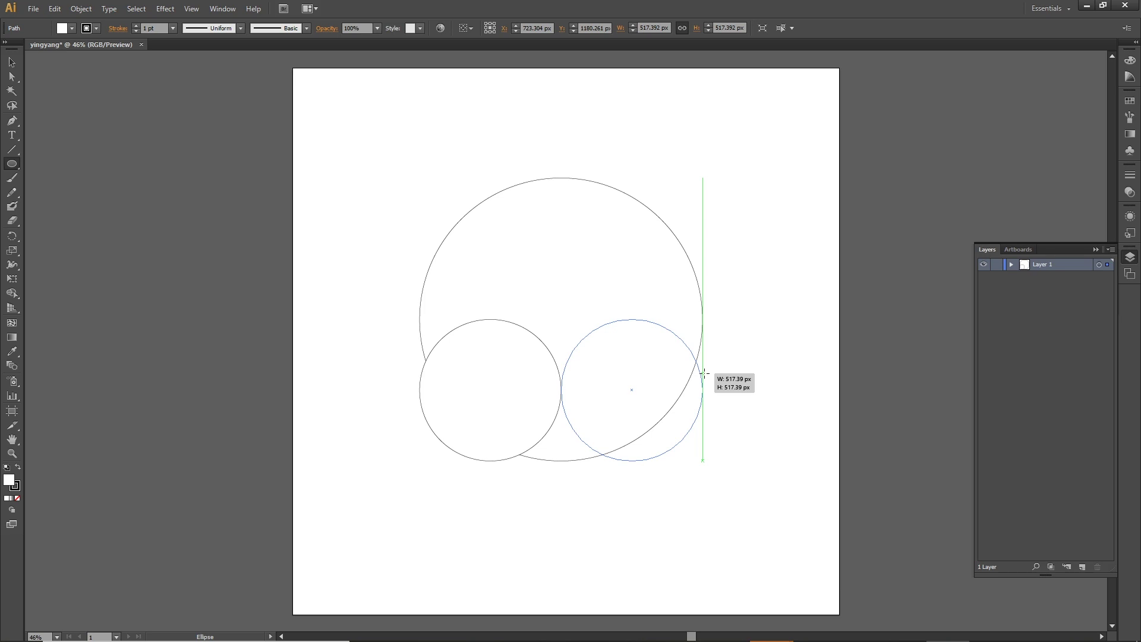
pyautogui.moveTo(704, 373); pyautogui.dragTo(703, 372)
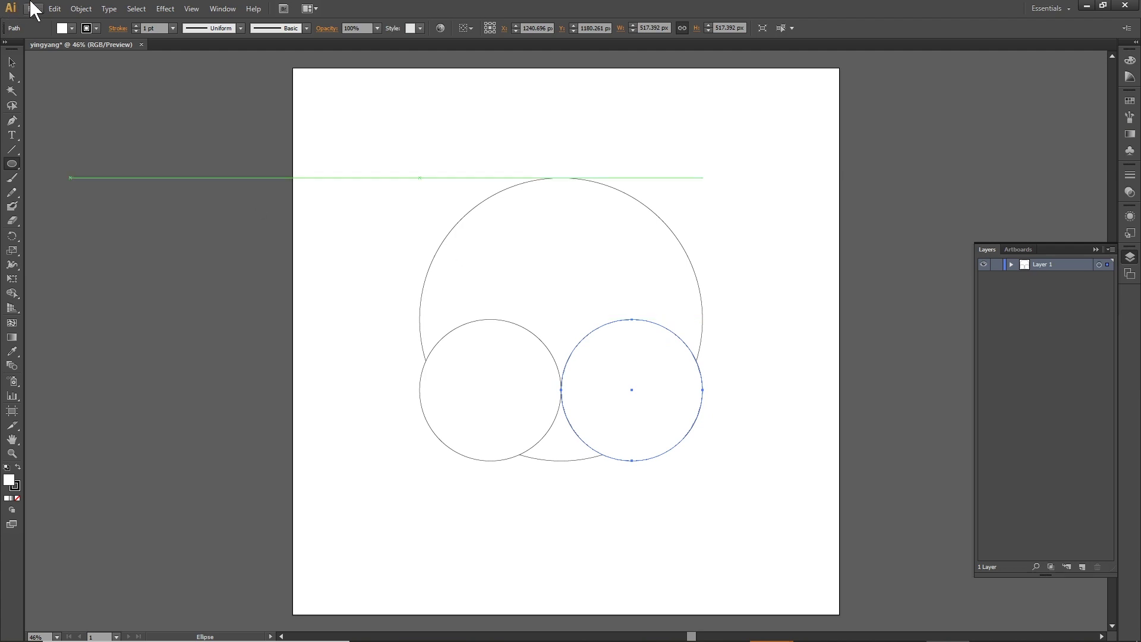
pyautogui.click(13, 65)
# Apply Vertical Align Center to all three circles, then deselect
pyautogui.moveTo(369, 128); pyautogui.dragTo(868, 536)
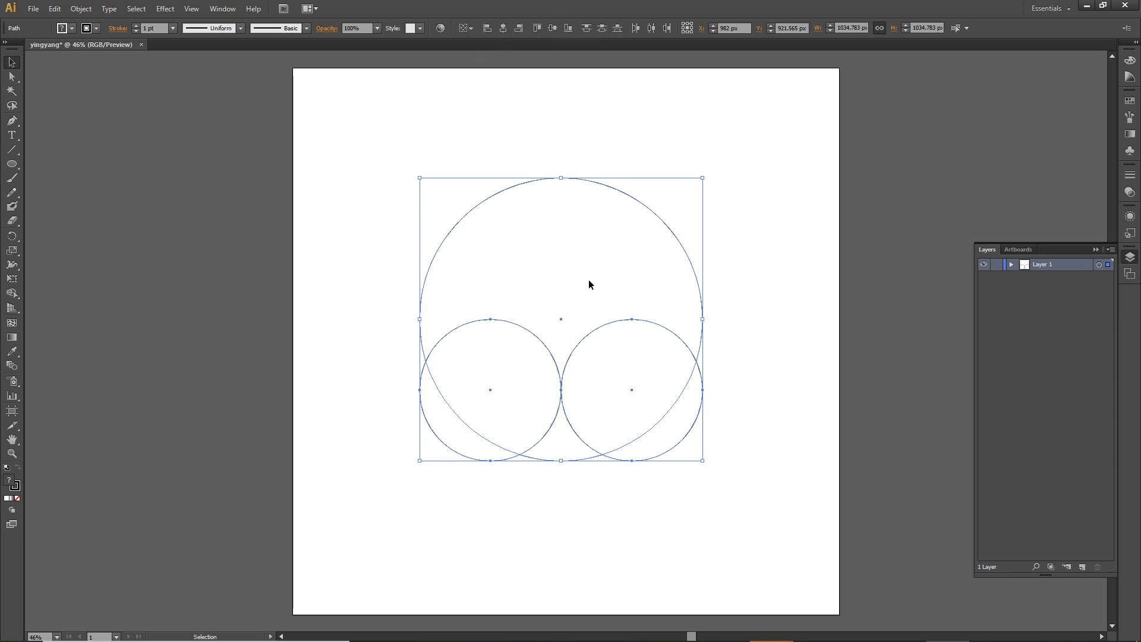
pyautogui.click(553, 28)
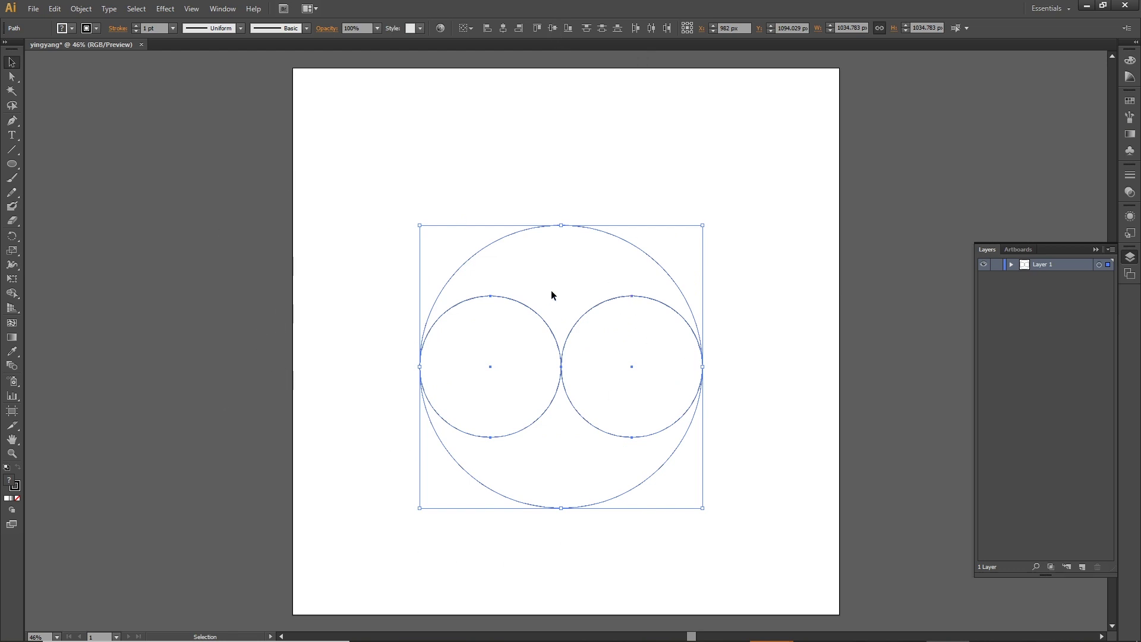
pyautogui.click(736, 303)
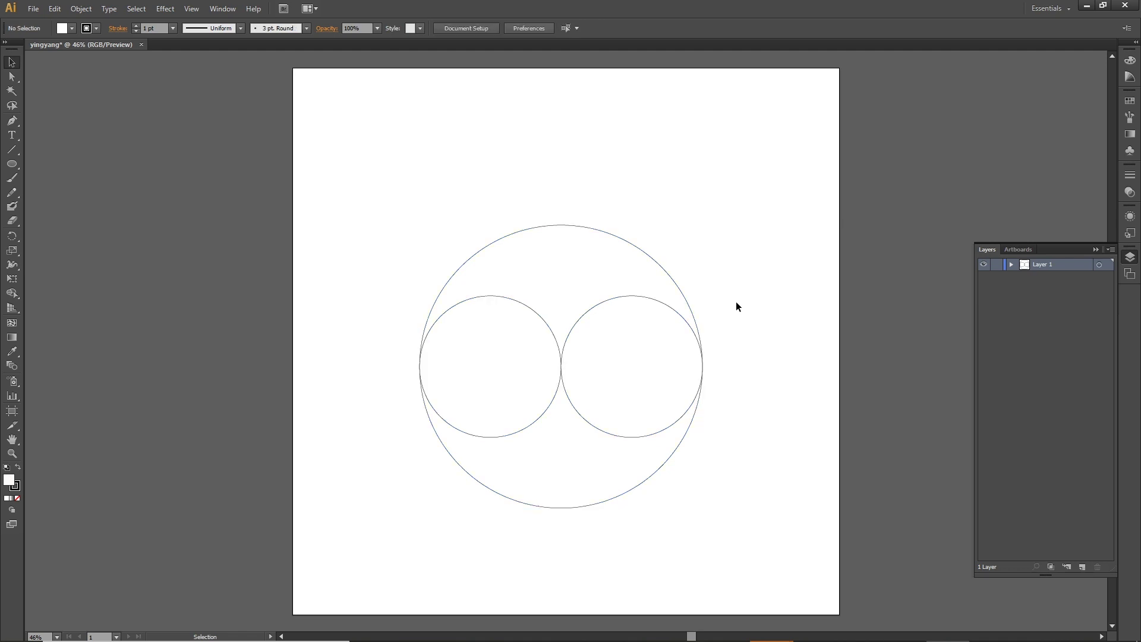
pyautogui.click(13, 163)
# Draw a 160 px eye circle centred in the left inner circle
pyautogui.moveTo(490, 366); pyautogui.dragTo(509, 394)
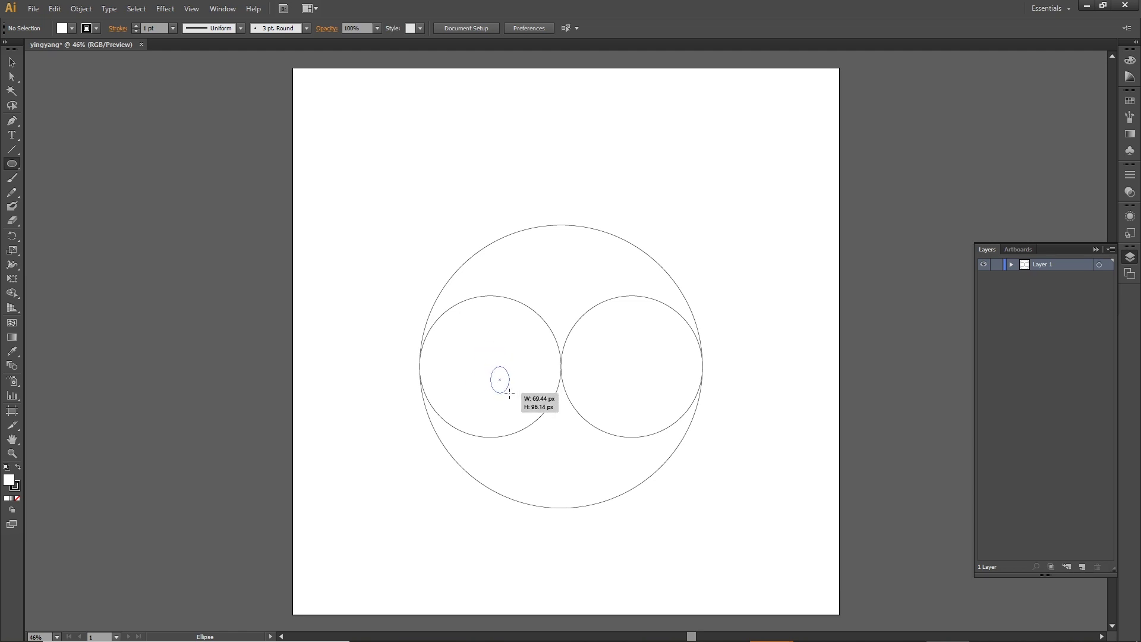
pyautogui.moveTo(509, 394)
pyautogui.mouseDown()
pyautogui.moveTo(496, 379)
pyautogui.moveTo(498, 392)
pyautogui.moveTo(519, 388)
pyautogui.moveTo(511, 381)
pyautogui.mouseUp()
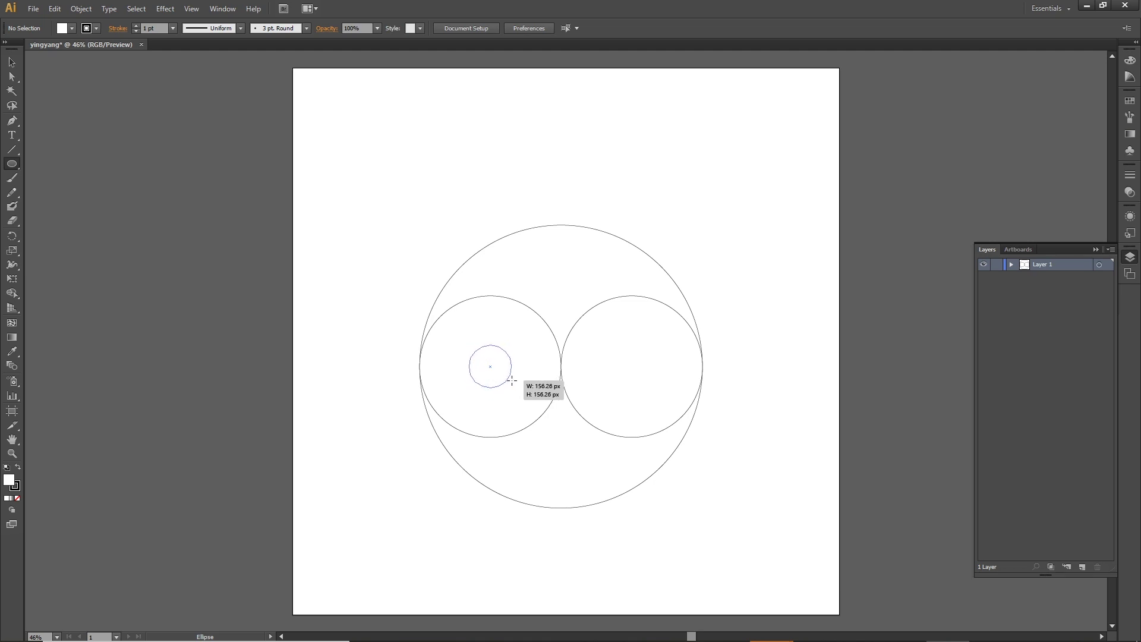
pyautogui.moveTo(512, 381); pyautogui.dragTo(512, 380)
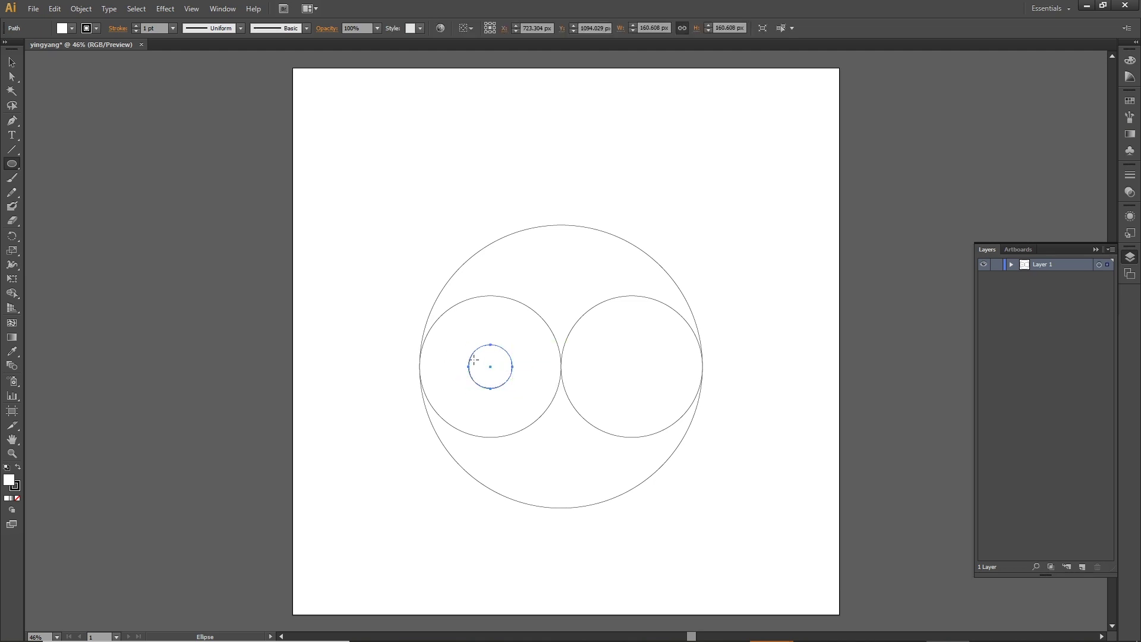
pyautogui.click(18, 59)
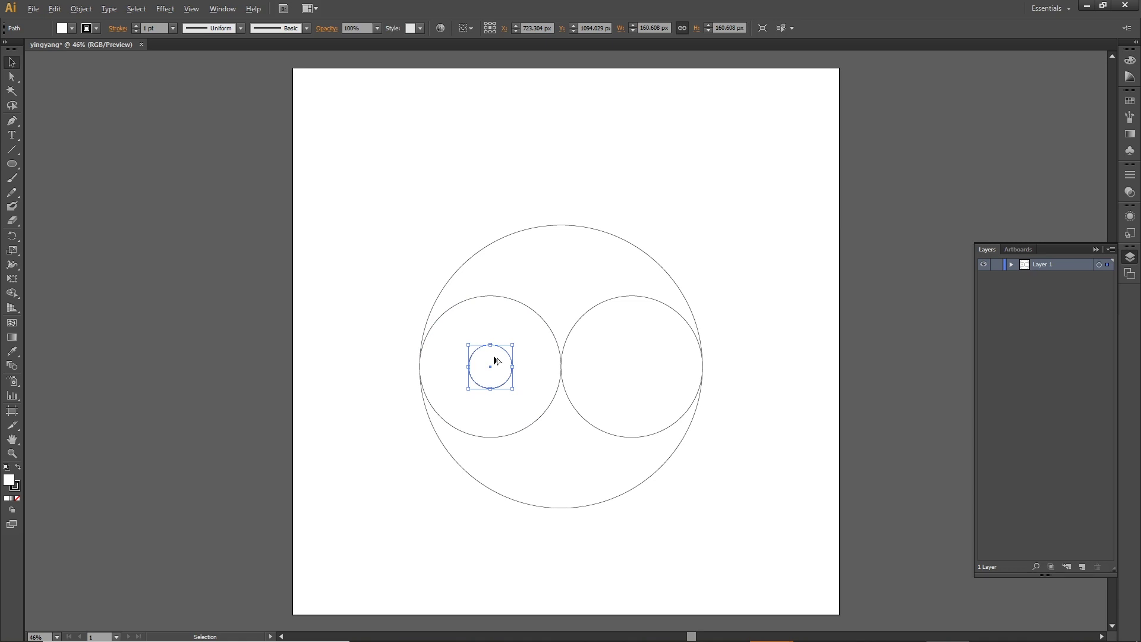
pyautogui.press('alt')
pyautogui.press('alt')
pyautogui.press('alt')
# Alt-drag a copy of the eye circle to the right inner circle's centre
pyautogui.moveTo(488, 360); pyautogui.dragTo(515, 360)
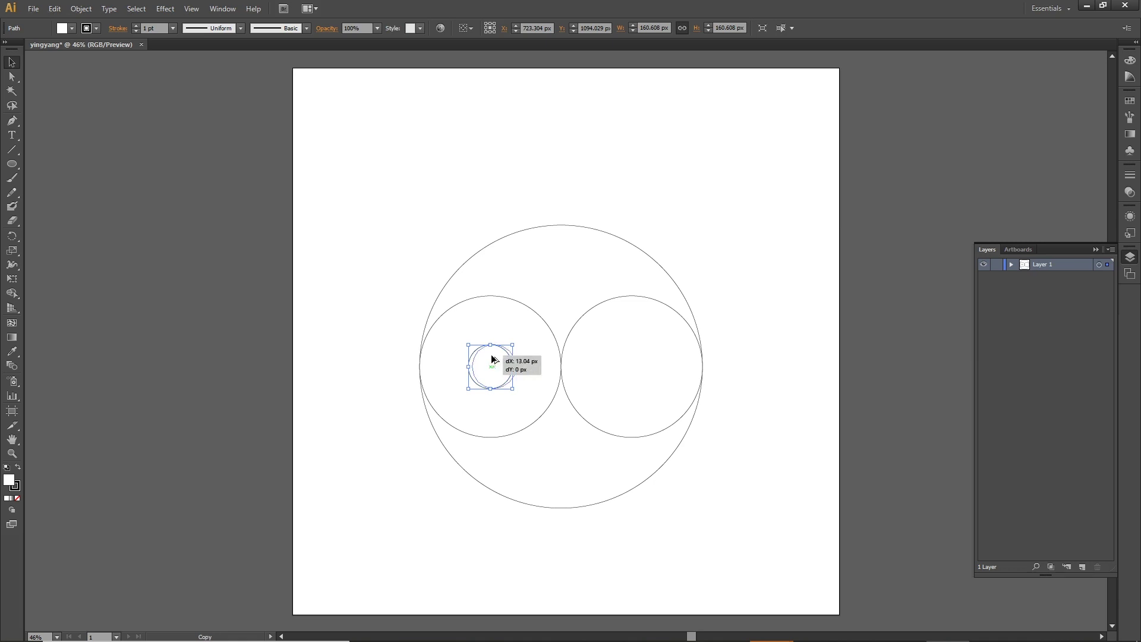
pyautogui.moveTo(514, 359); pyautogui.dragTo(628, 358)
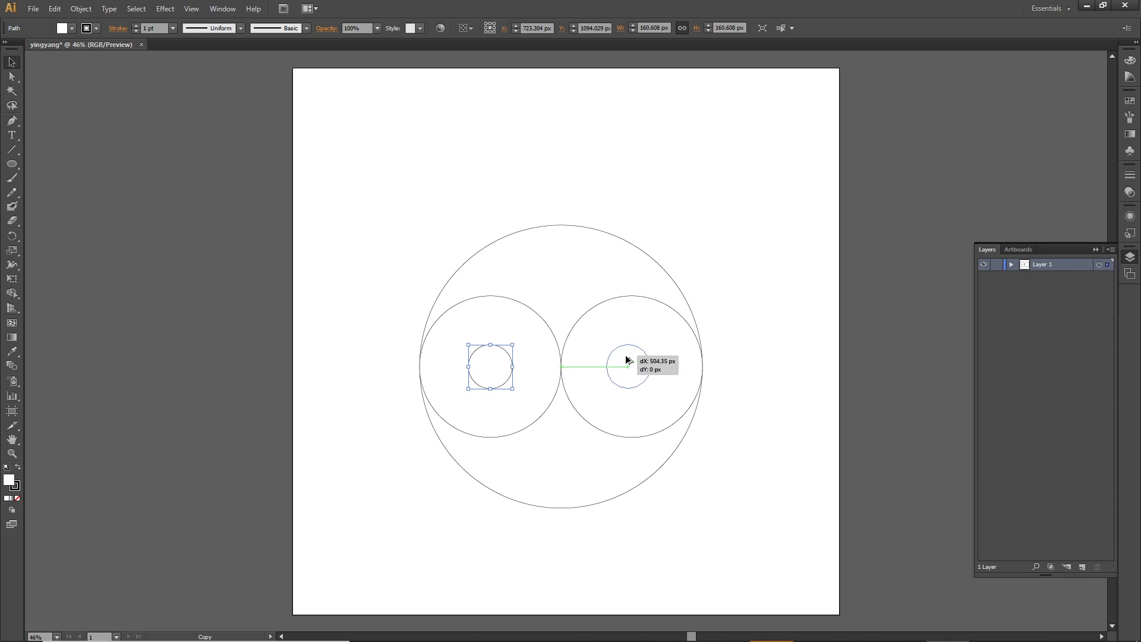
pyautogui.moveTo(628, 359); pyautogui.dragTo(629, 355)
pyautogui.click(831, 425)
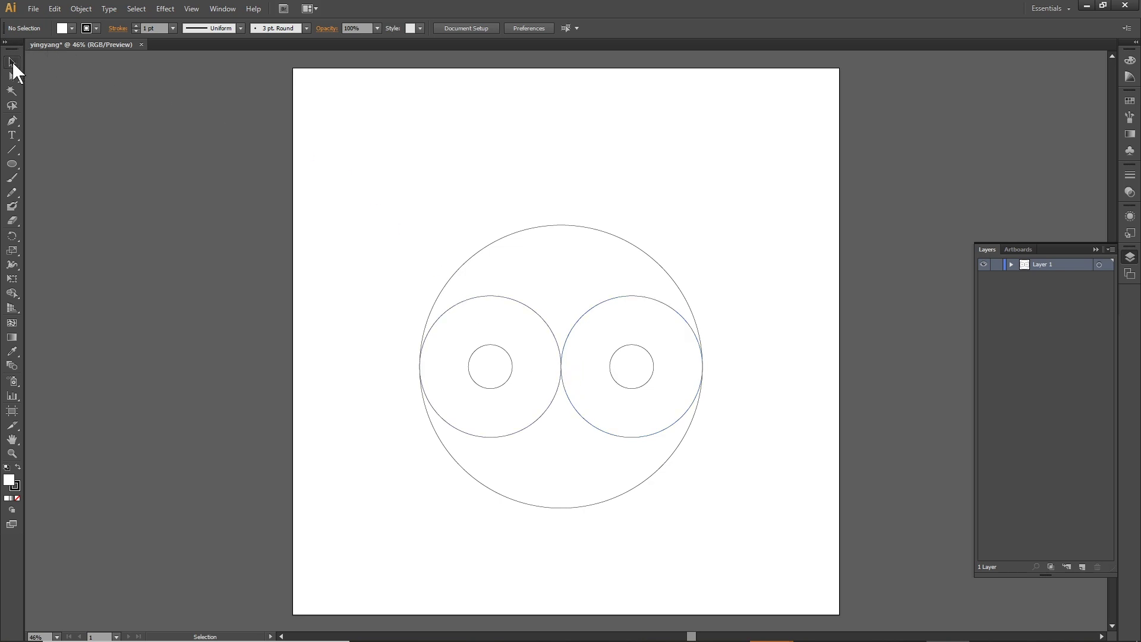
pyautogui.moveTo(368, 164); pyautogui.dragTo(842, 571)
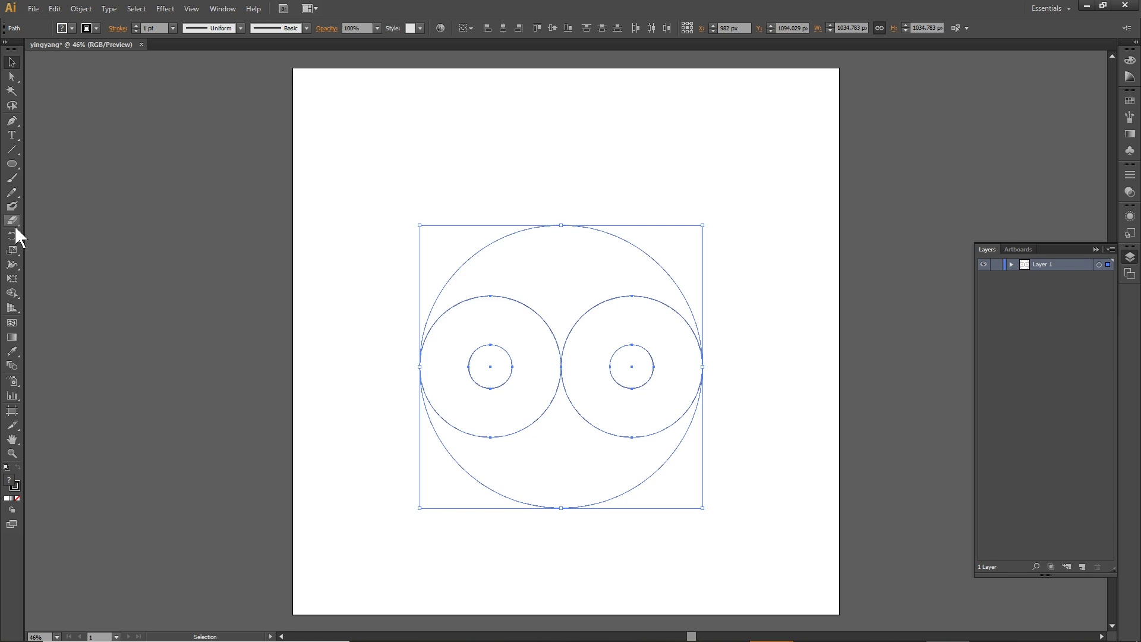
# With Shape Builder, merge the upper area into the left inner circle and the lower area into the right one
pyautogui.click(12, 298)
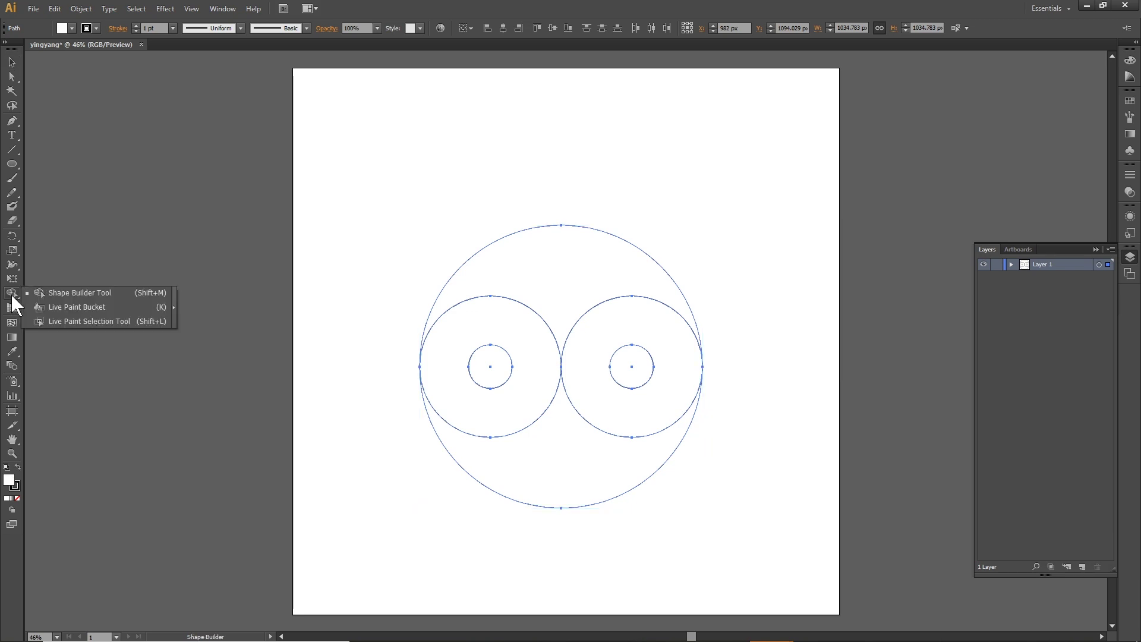
pyautogui.click(88, 287)
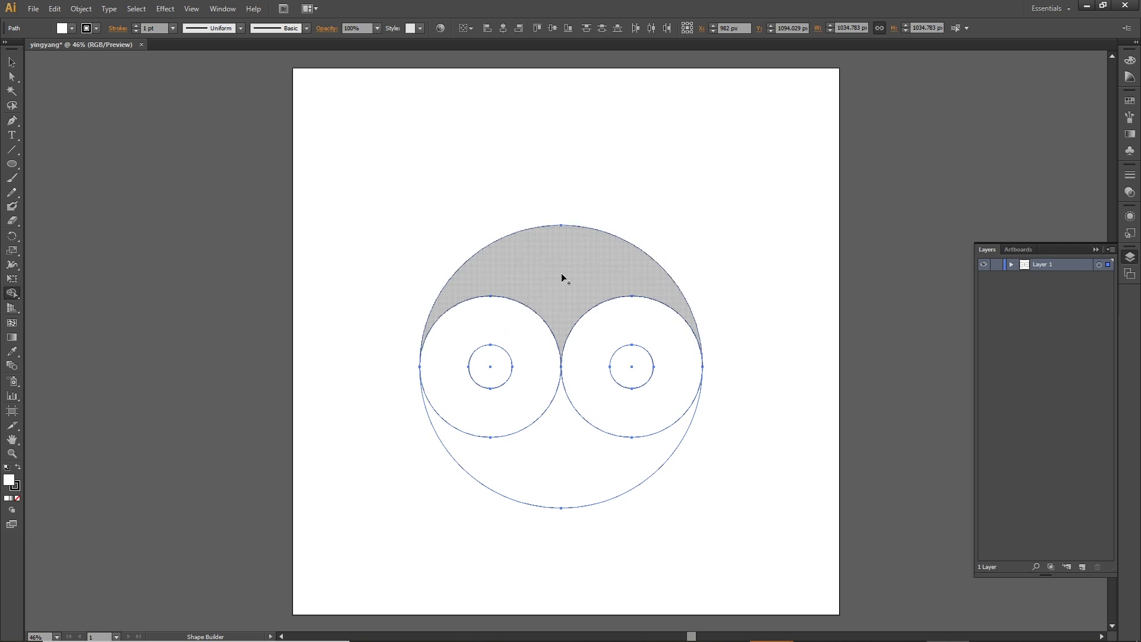
pyautogui.moveTo(503, 318); pyautogui.dragTo(591, 276)
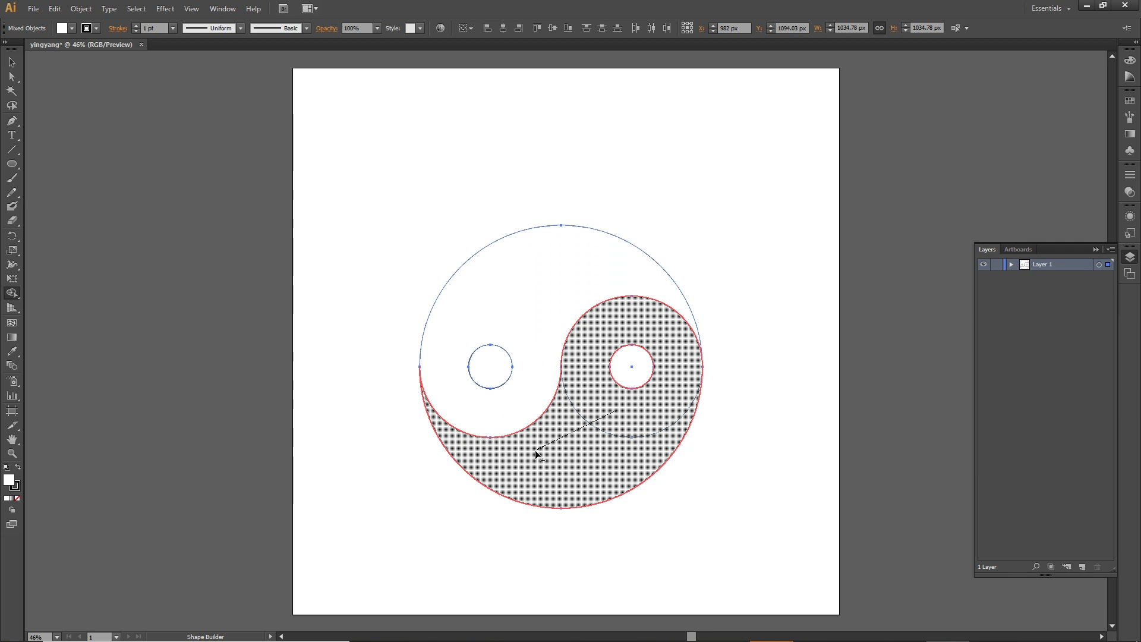
pyautogui.moveTo(577, 426); pyautogui.dragTo(537, 453)
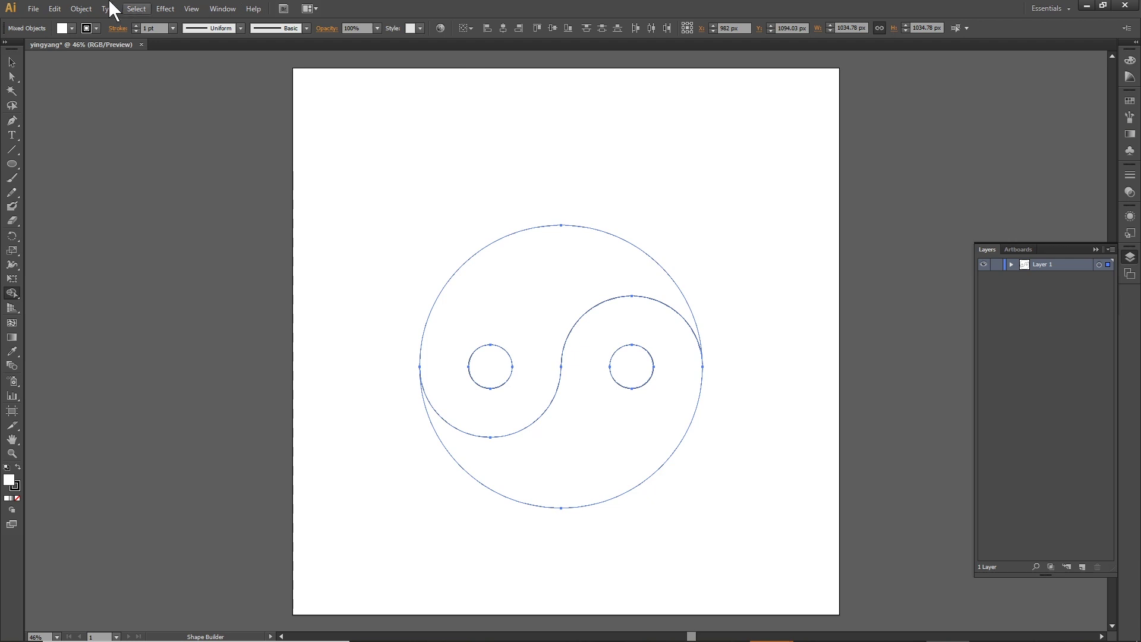
# Fill the upper-left swirling half with black
pyautogui.press('v')
pyautogui.hotkey('ctrl', 'shift', 'a')
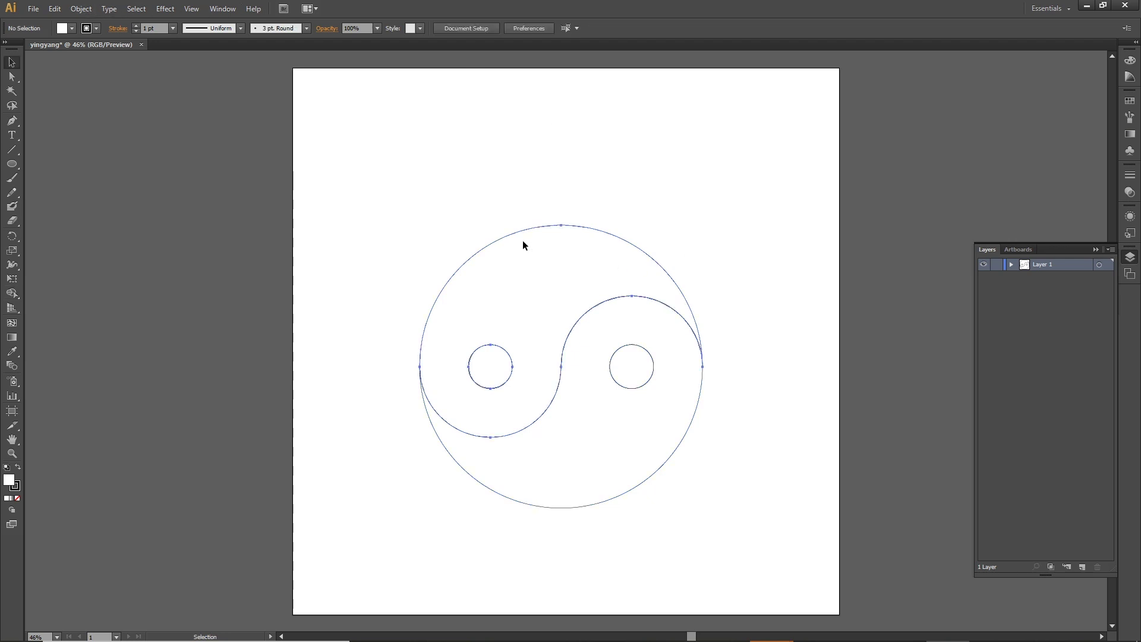
pyautogui.click(522, 240)
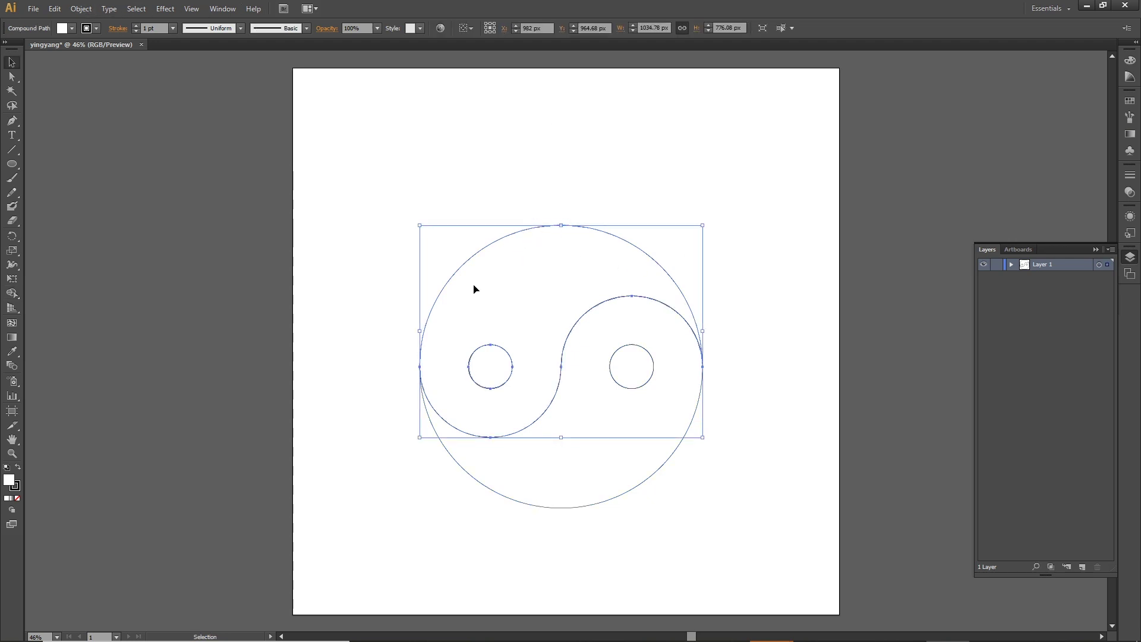
pyautogui.click(65, 28)
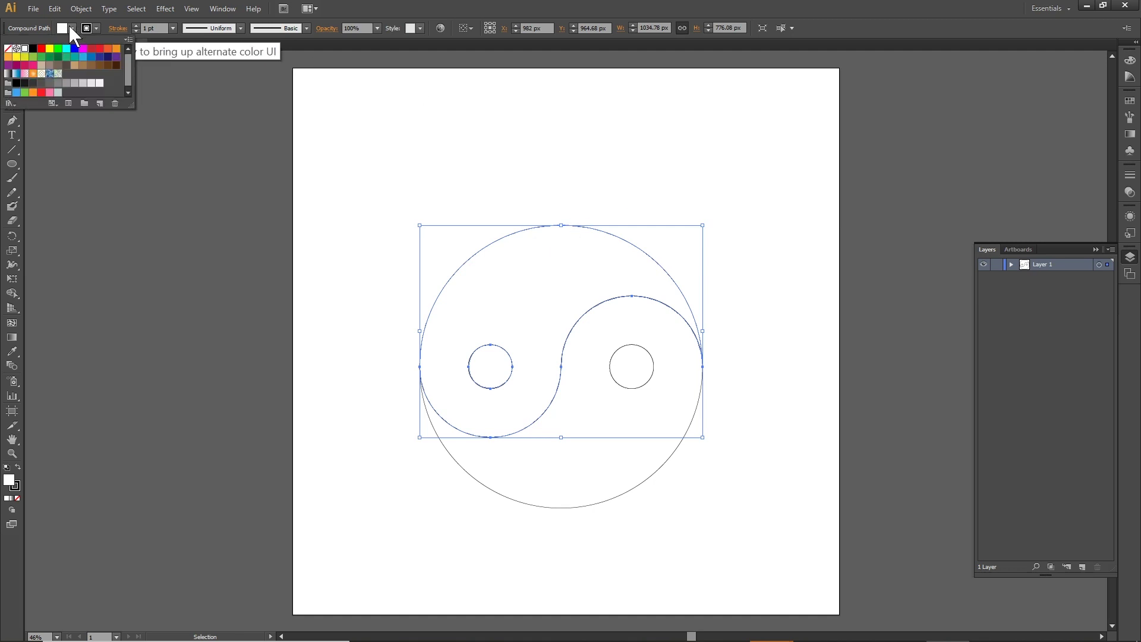
pyautogui.click(33, 48)
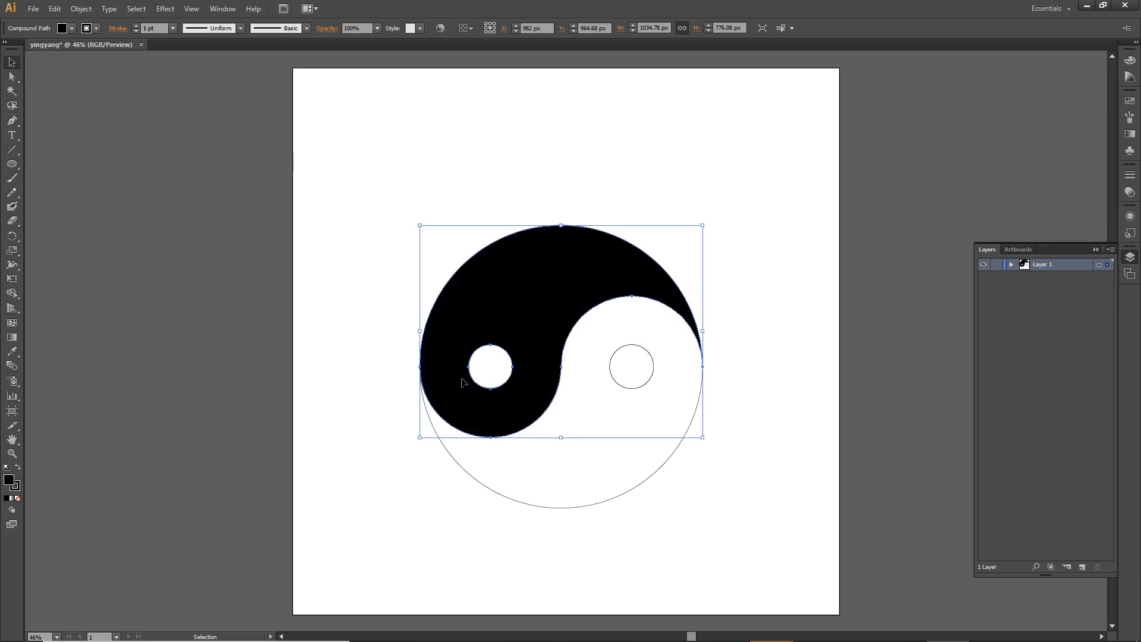
# Fill the eye dot in the right half with black
pyautogui.click(633, 373)
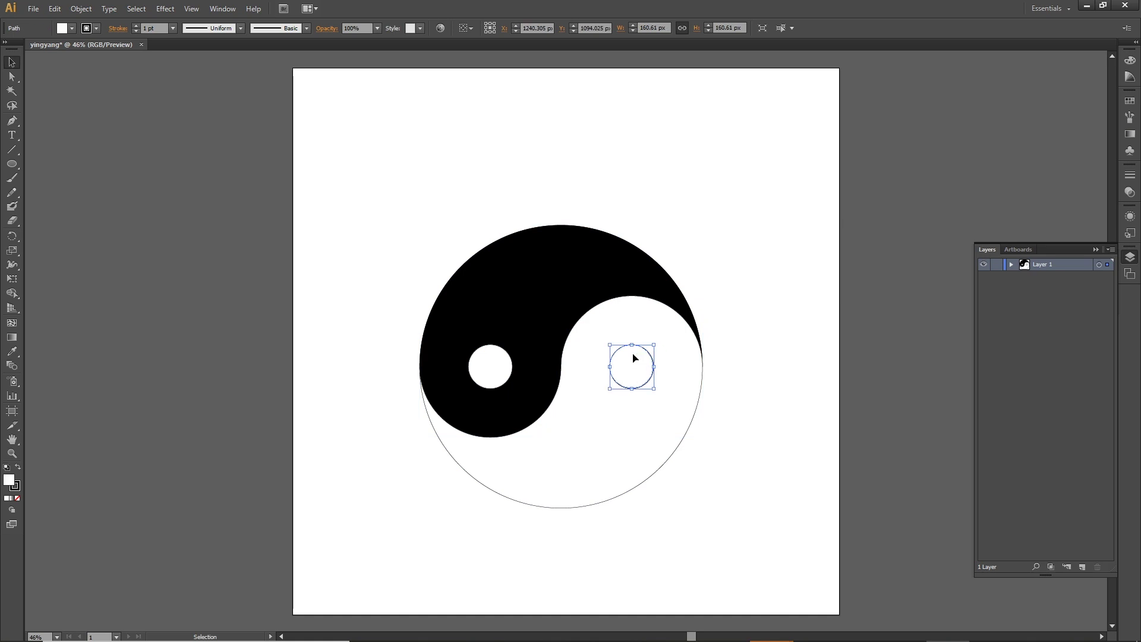
pyautogui.click(72, 27)
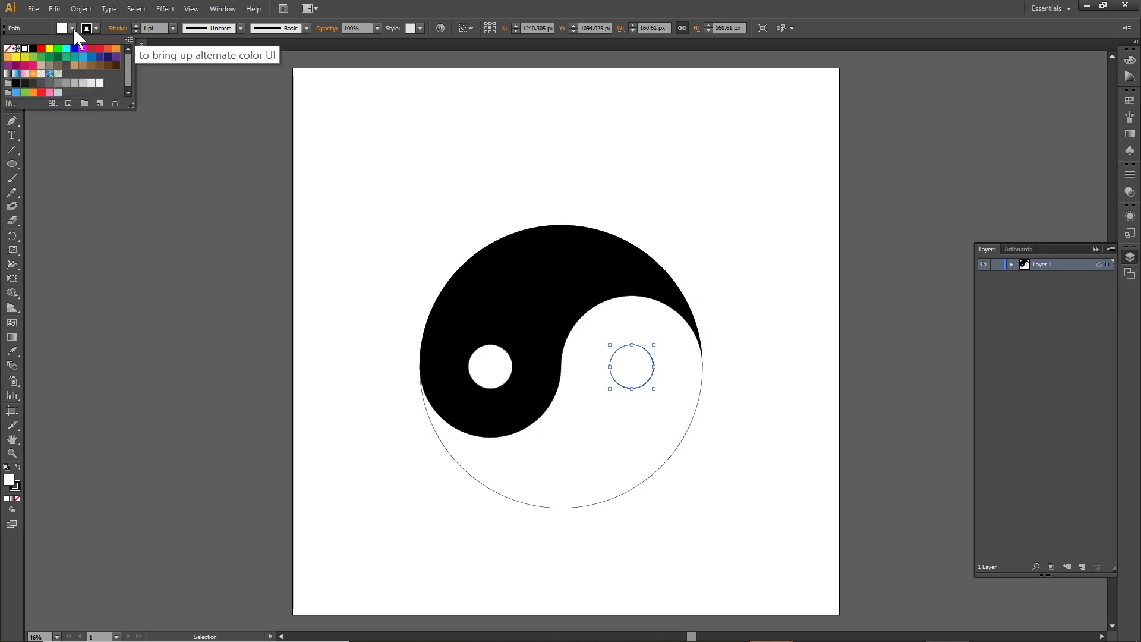
pyautogui.click(33, 49)
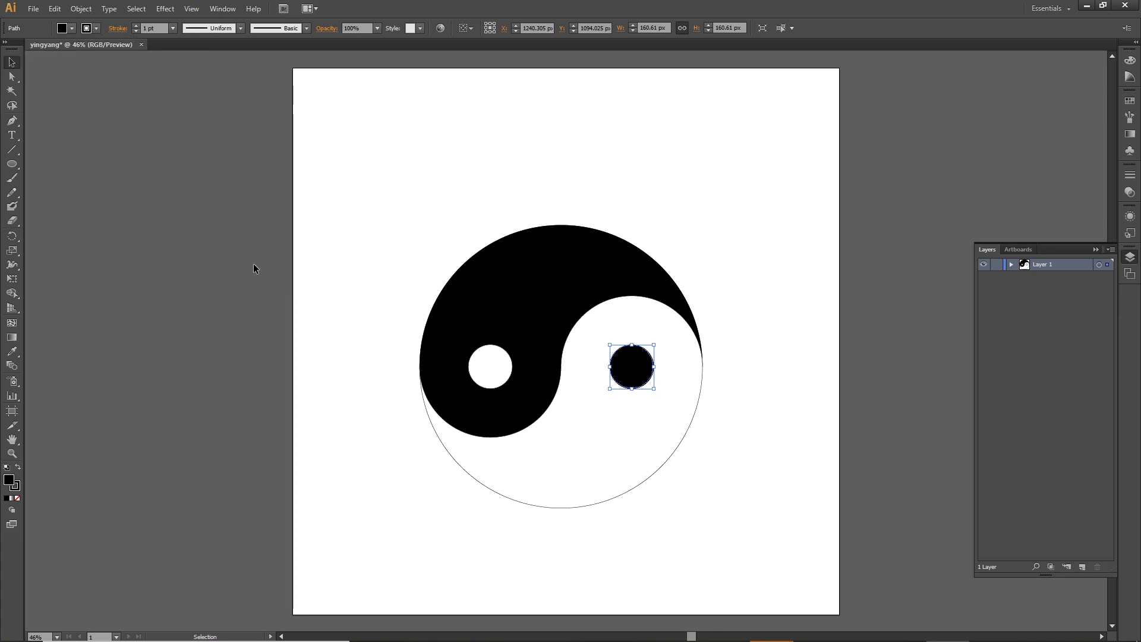